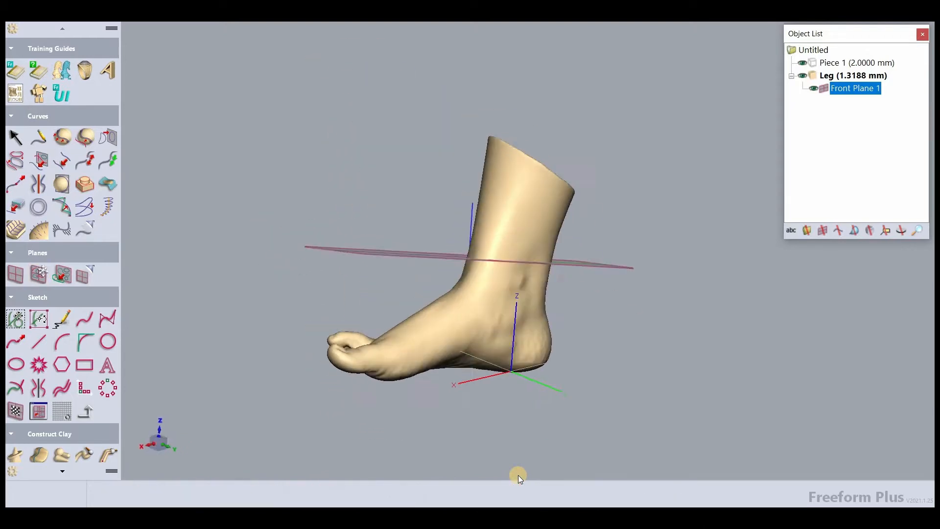
Create a top plane on the leg piece.
click(14, 273)
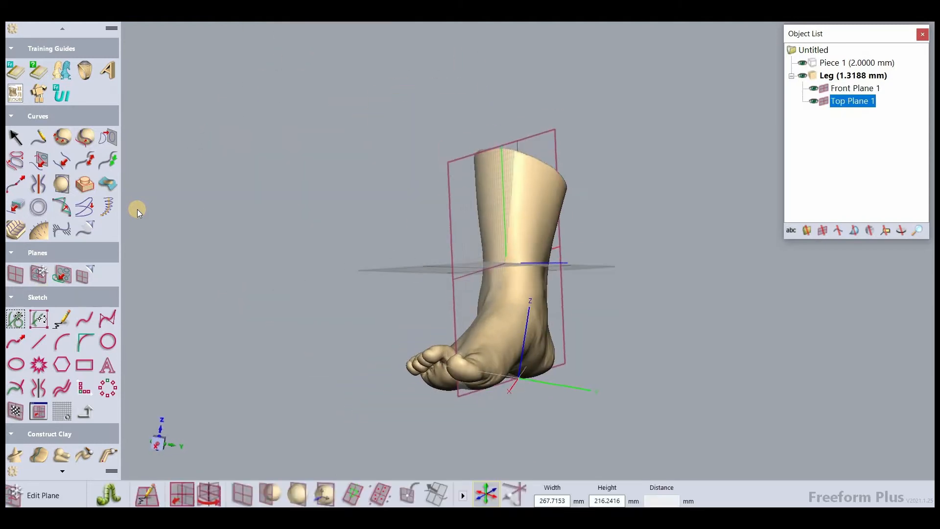
Bend the leg section above the ankle by about 22° with Bend and Twist.
click(64, 470)
click(64, 470)
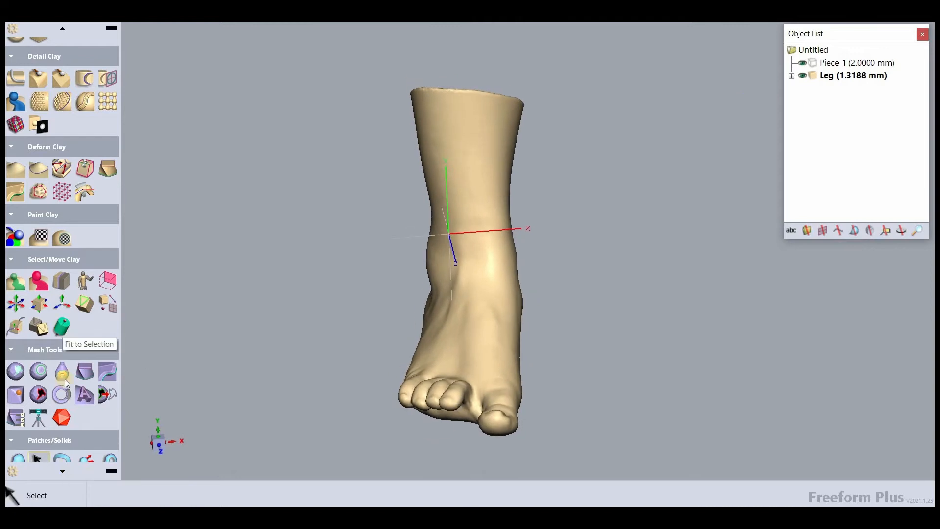
click(86, 191)
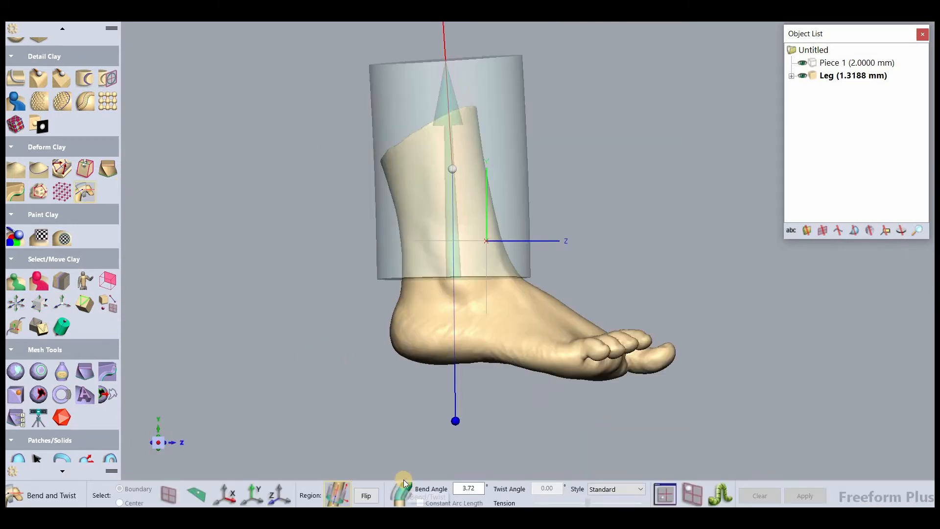
click(404, 479)
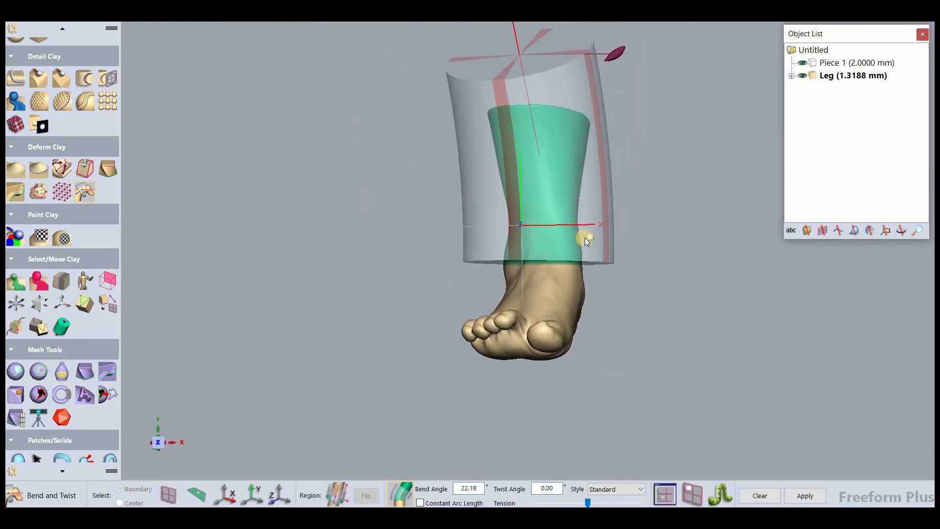
key(F1)
click(600, 29)
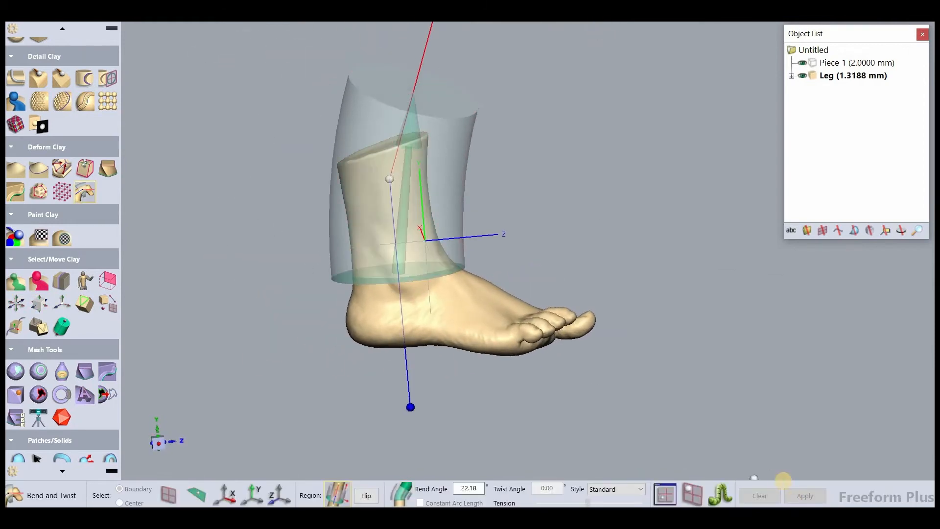
click(783, 482)
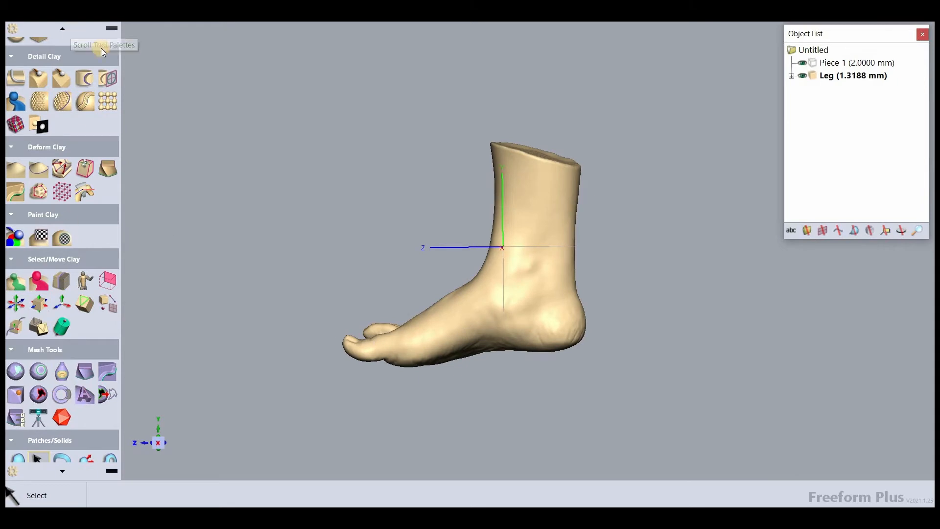
Smooth the surface of the bent leg and foot.
scroll(102, 53, up, 5)
click(61, 312)
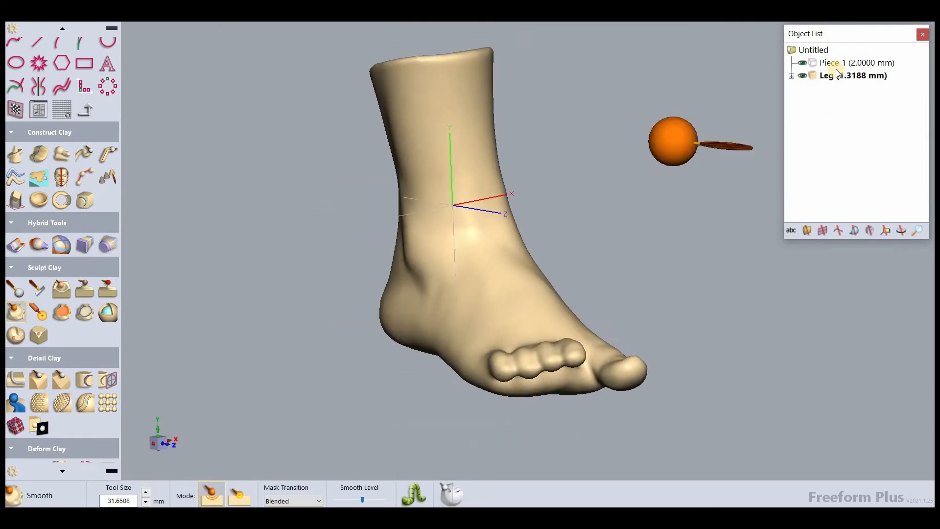
Try to create an outward offset of the leg, hide the original and smooth the entire offset piece.
right_click(798, 75)
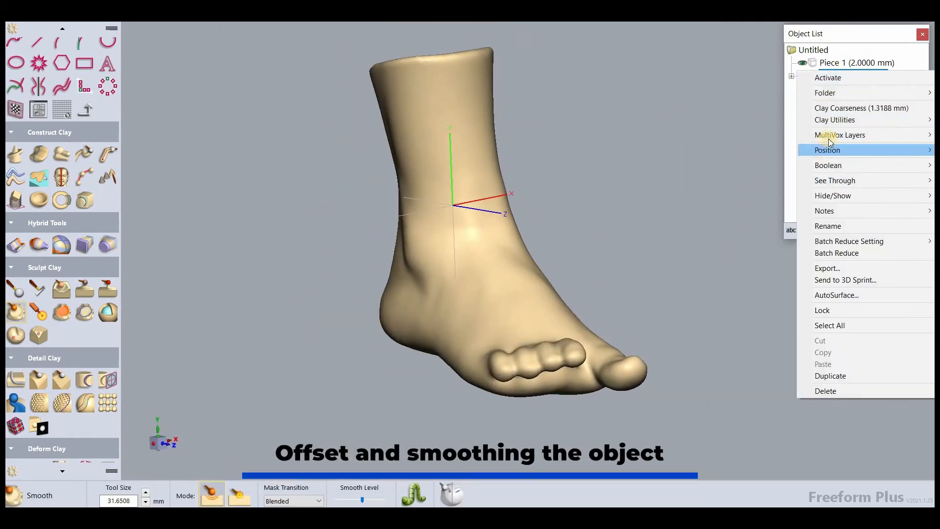
mouse_move(833, 120)
click(735, 145)
click(444, 304)
click(514, 289)
click(802, 75)
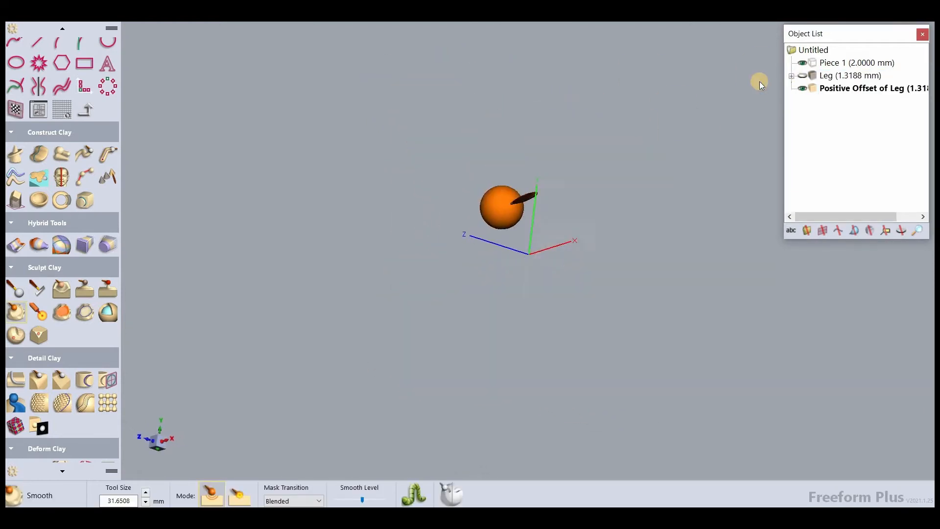
click(61, 311)
click(143, 495)
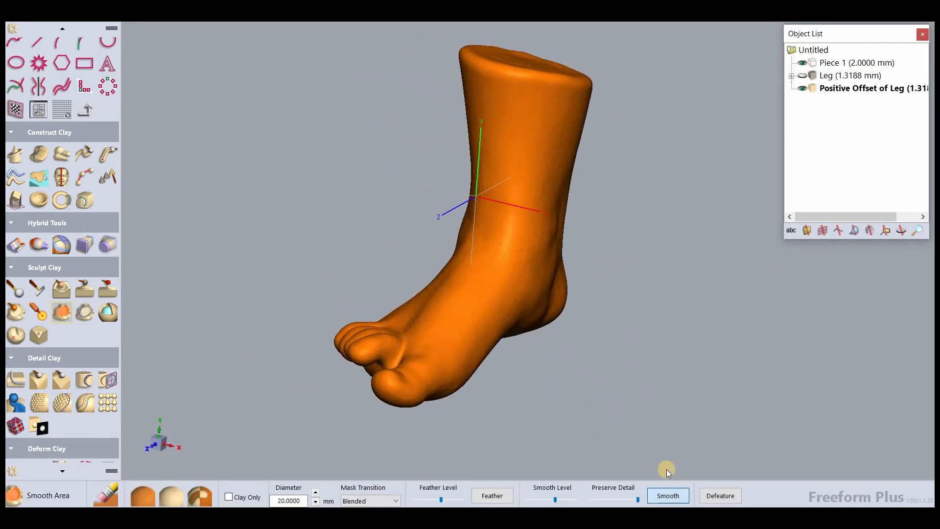
key(Escape)
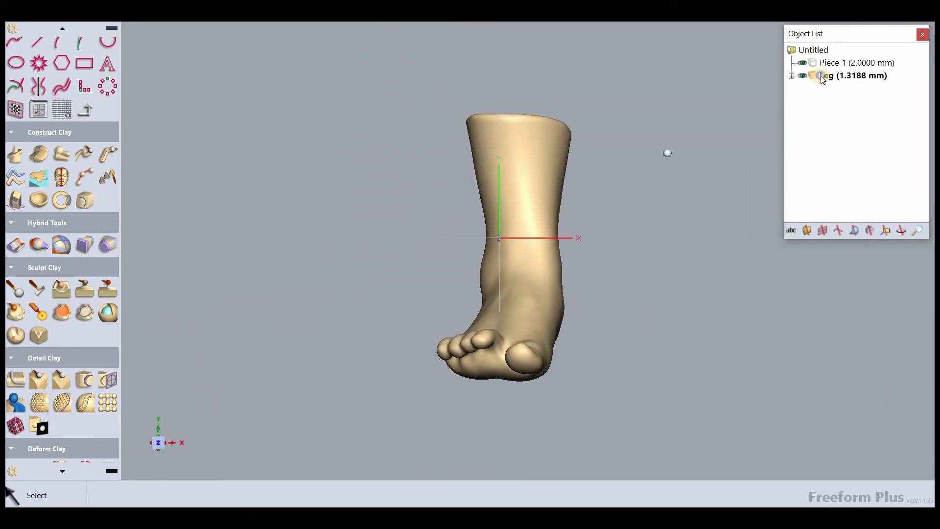
Create a new piece from the leg with an outside offset.
right_click(823, 78)
click(839, 120)
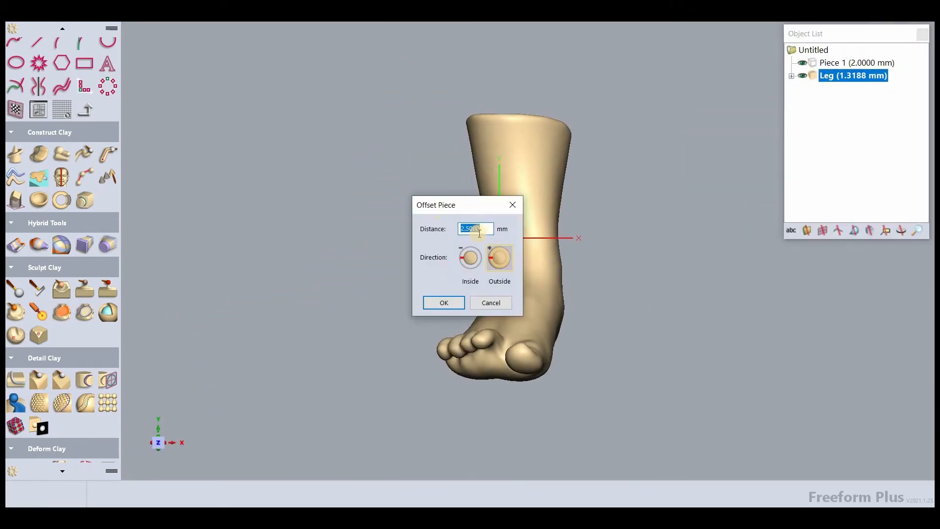
click(444, 302)
click(520, 295)
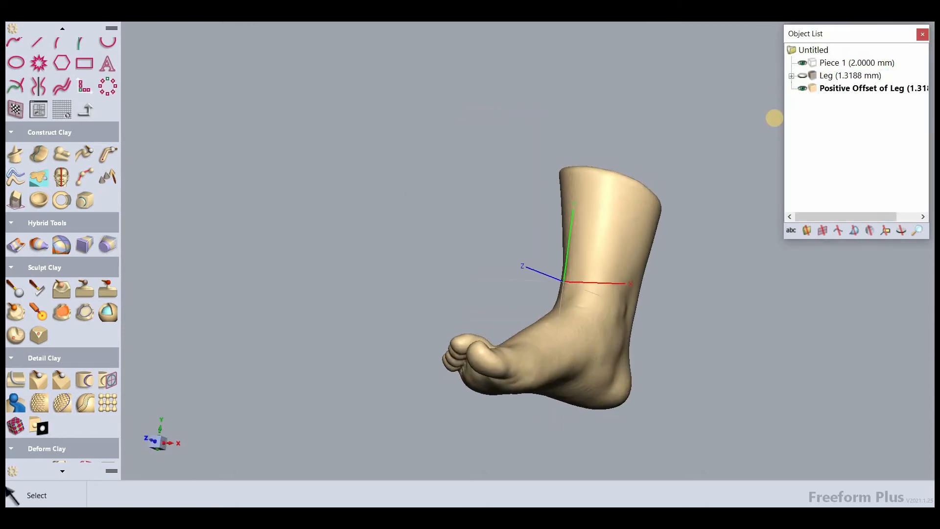
Smooth the whole surface of the offset leg piece with Smooth Area.
click(61, 312)
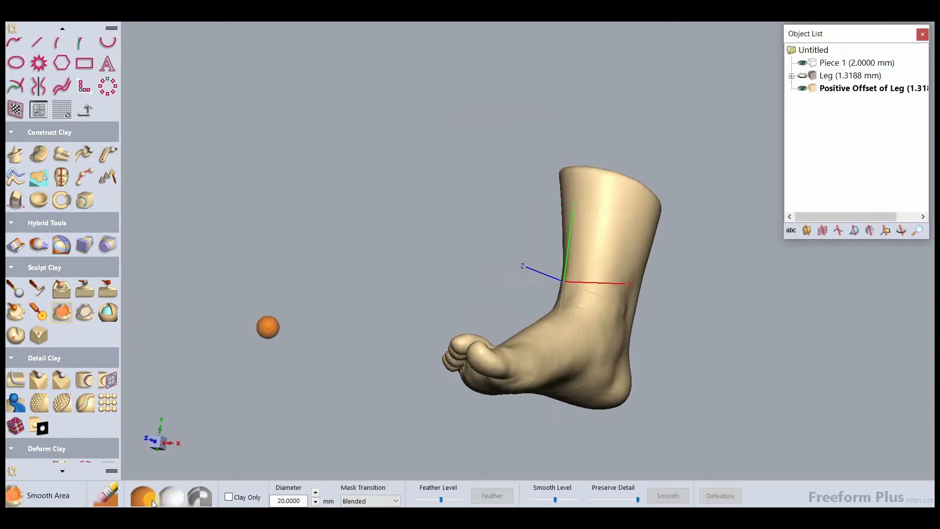
click(669, 495)
key(Escape)
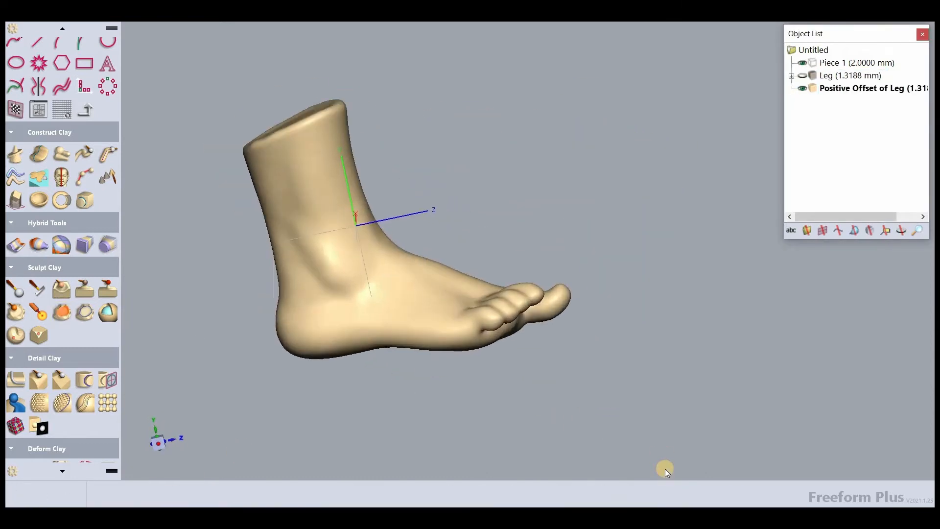
Create a left plane on the offset leg and sketch a closed six-line profile around the ankle, heel and midfoot, excluding the toes.
click(62, 28)
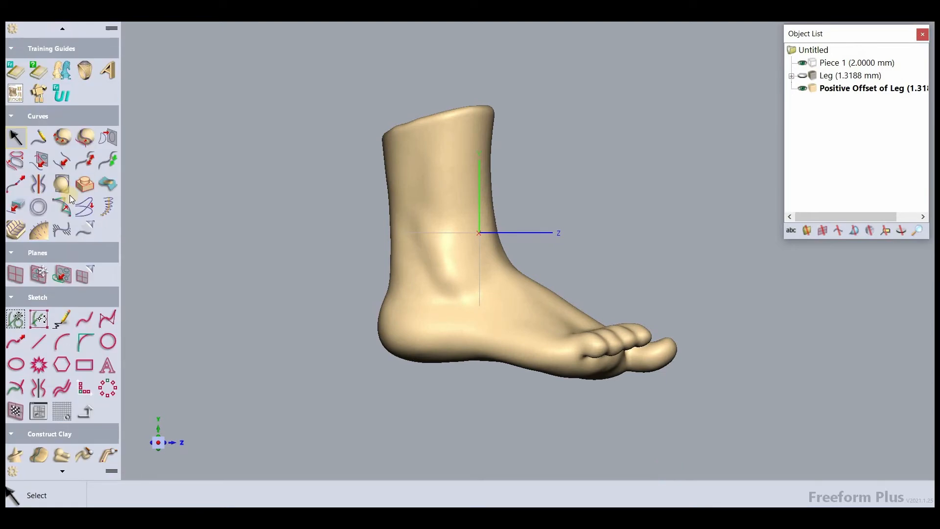
click(39, 274)
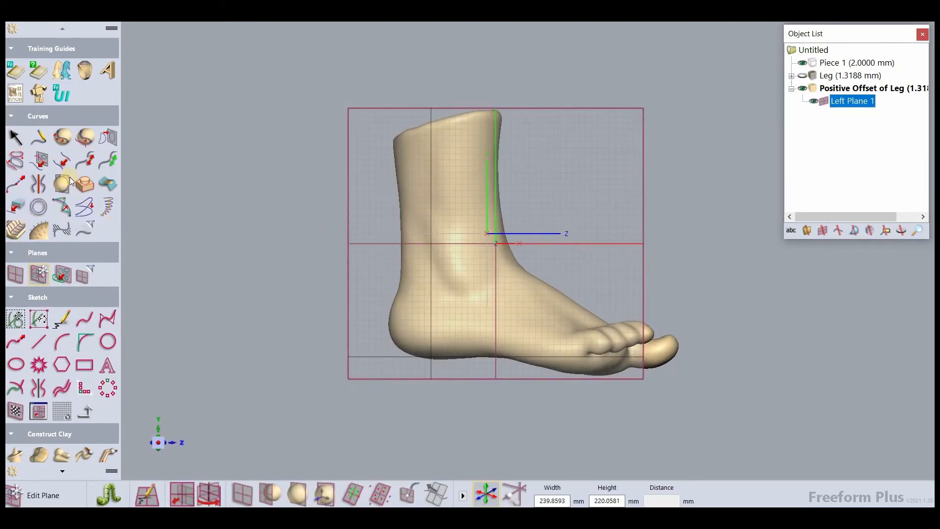
click(41, 342)
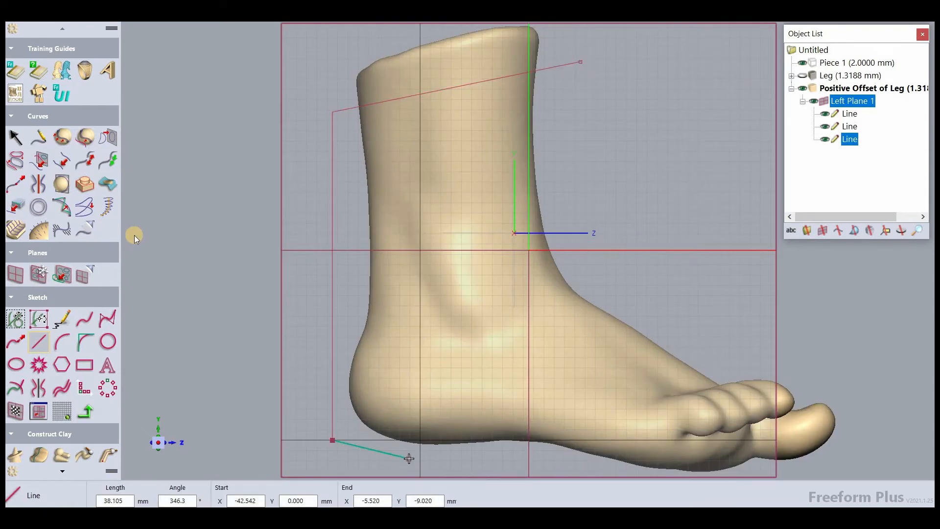
key(Escape)
key(Escape)
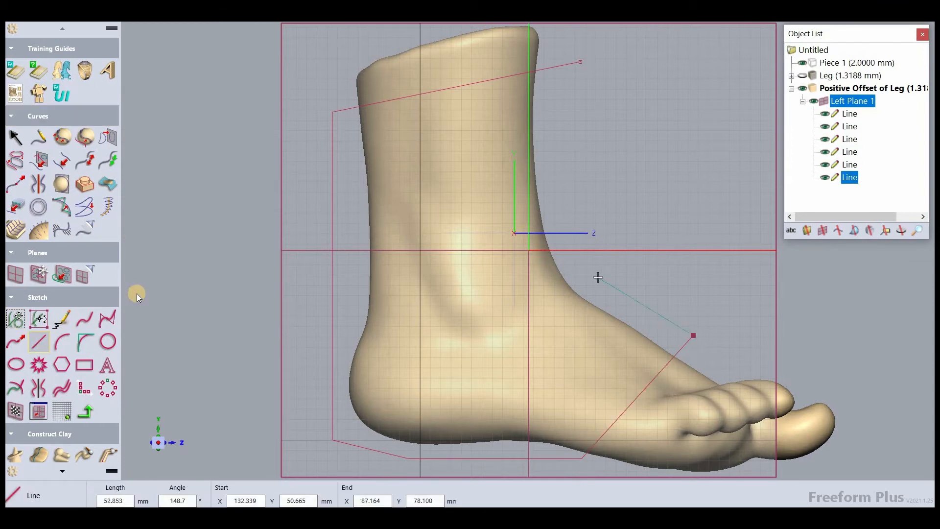
click(581, 61)
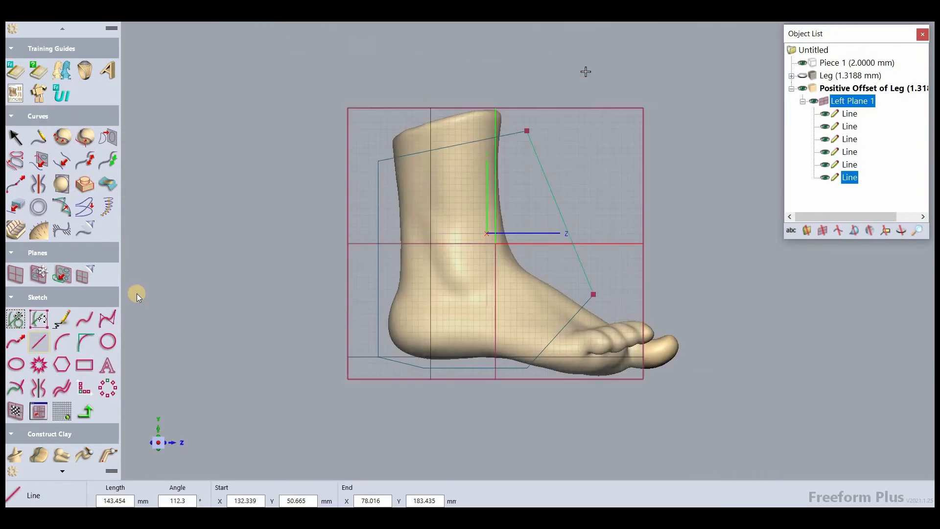
Shell-cut the leg inside the closed profile as a new clay piece with 5 mm thickness, 2 mm offset and 0.2 mm edge sharpness.
scroll(65, 374, down, 3)
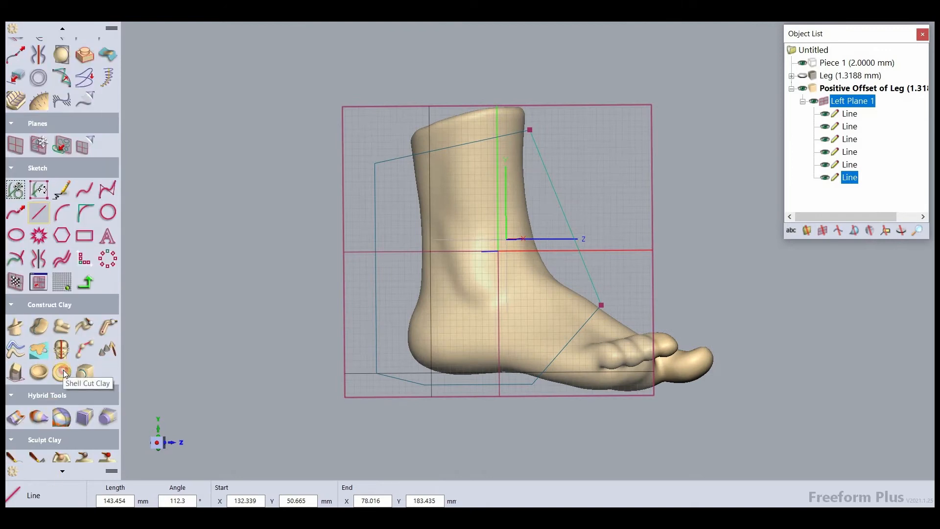
click(63, 373)
click(181, 494)
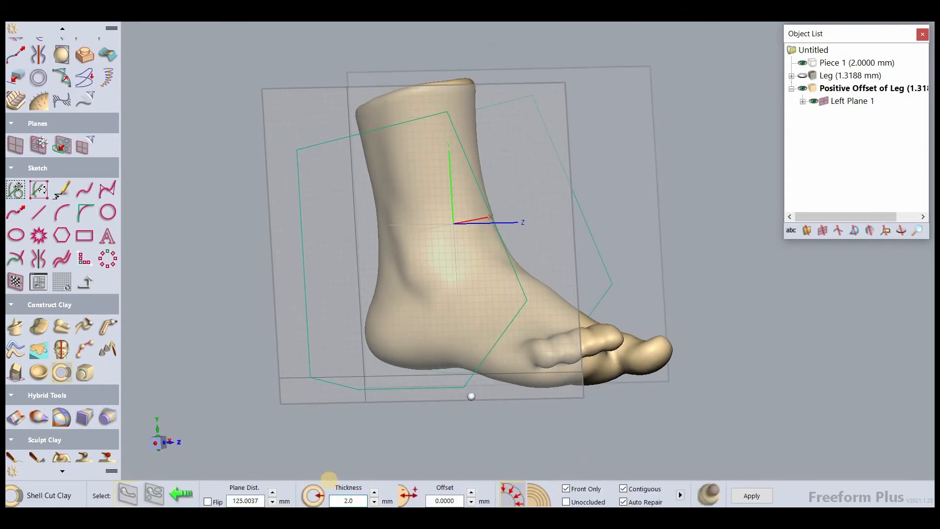
click(709, 489)
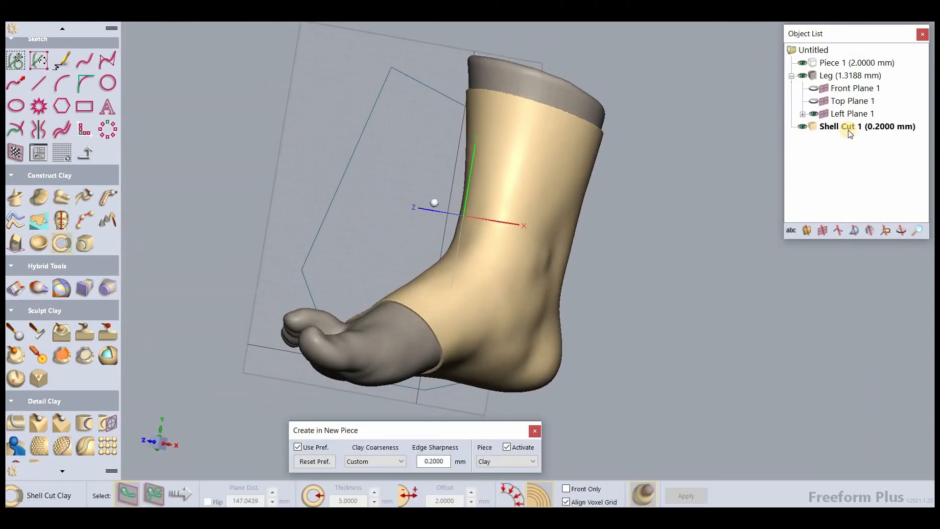
Rename the shell cut piece as AFO.
click(844, 127)
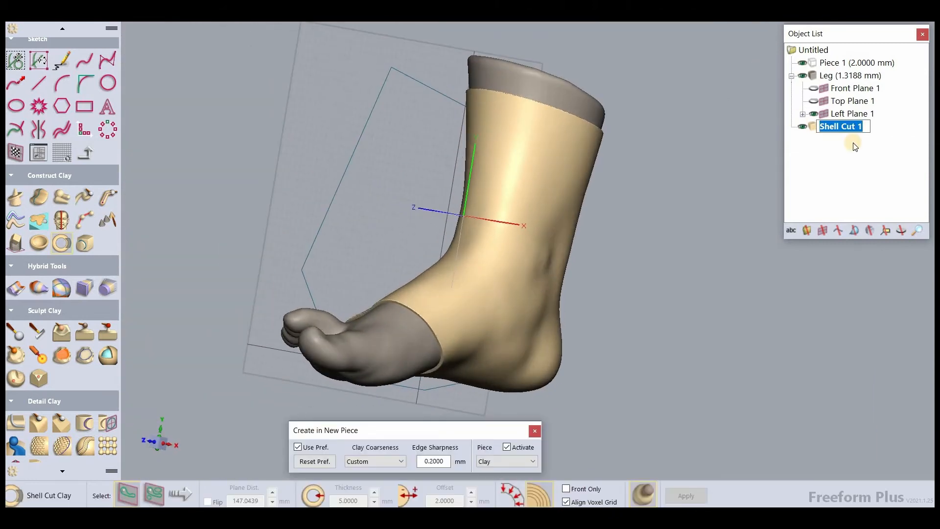
key(Return)
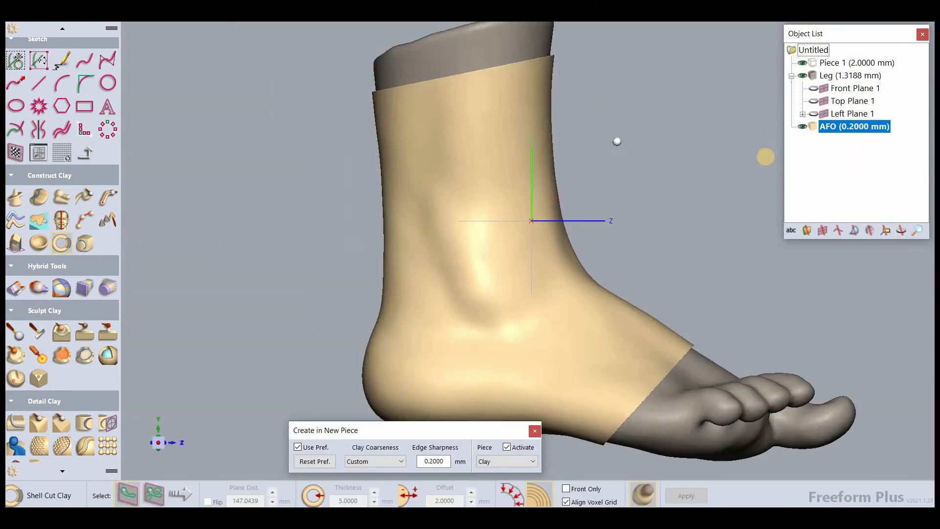
Sketch a freehand cutting curve about 209 mm long on a new left plane, from the AFO's upper edge past the ankle to the forefoot edge.
click(64, 31)
click(15, 188)
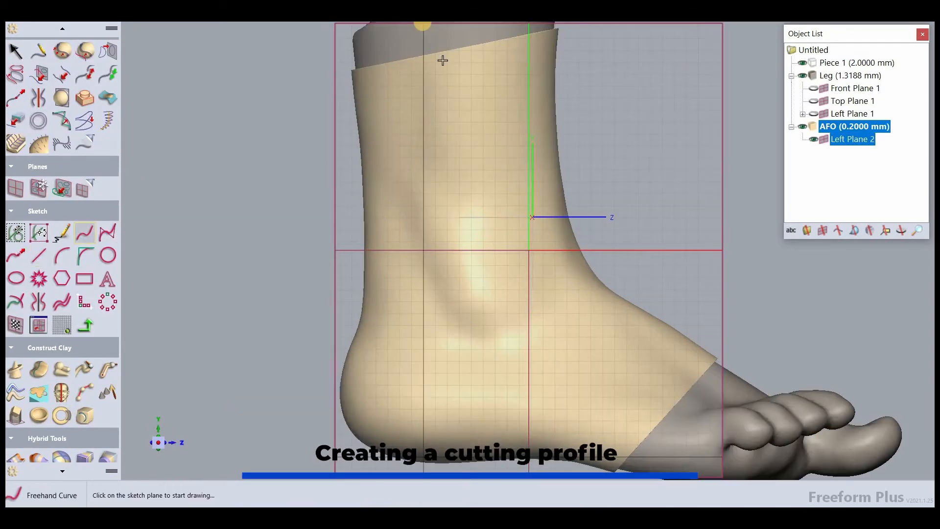
drag(439, 41, 471, 274)
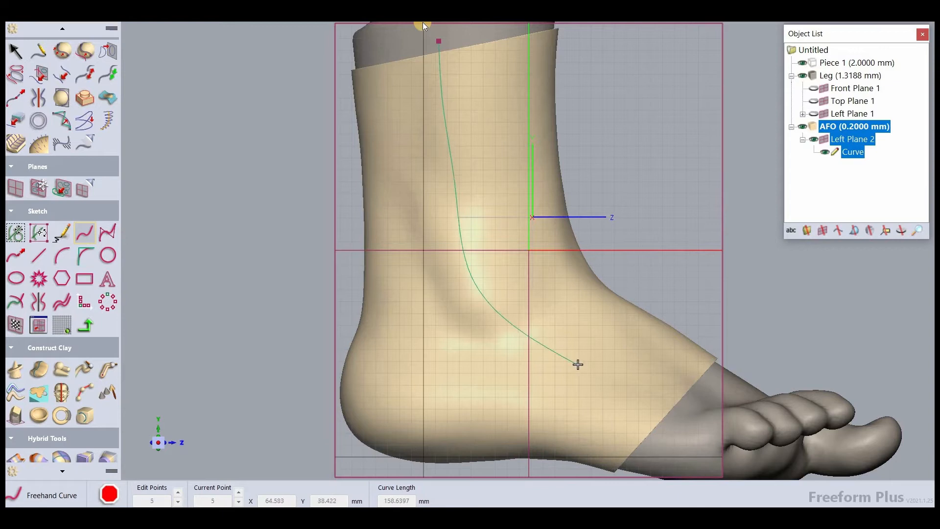
drag(685, 420, 684, 419)
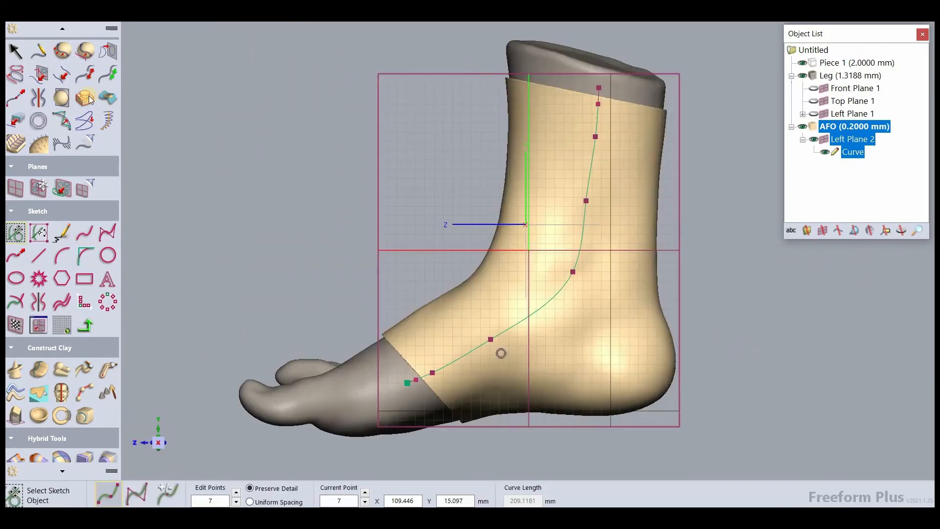
Create another left plane on the AFO, shift it toward the heel and hide the leg piece.
click(19, 192)
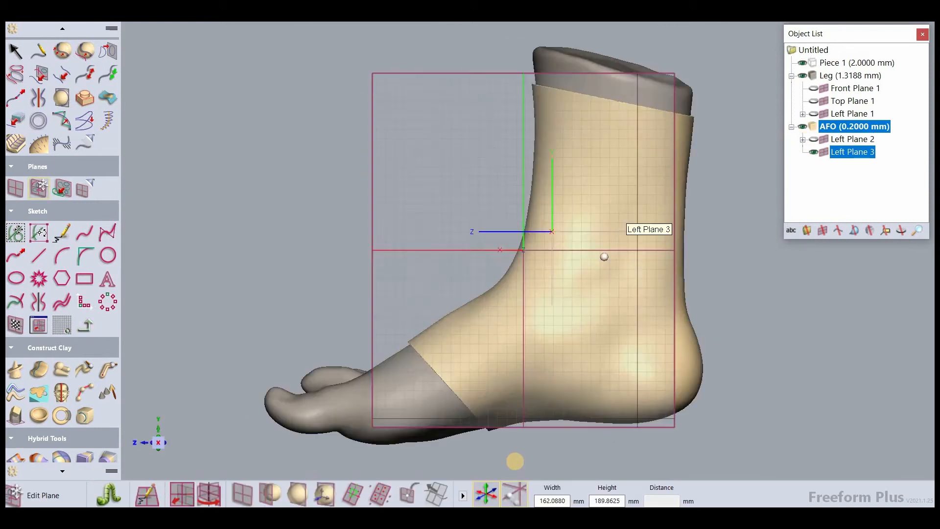
drag(541, 242, 606, 245)
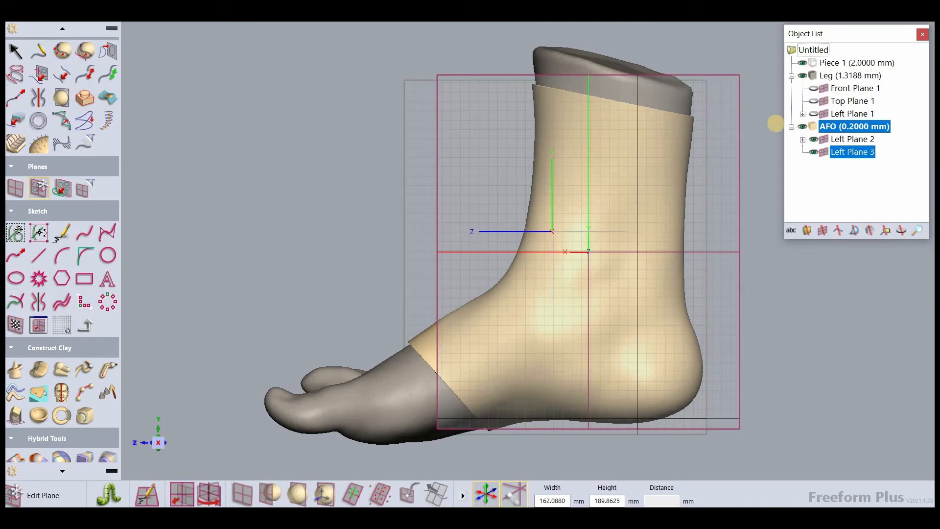
click(802, 75)
click(802, 126)
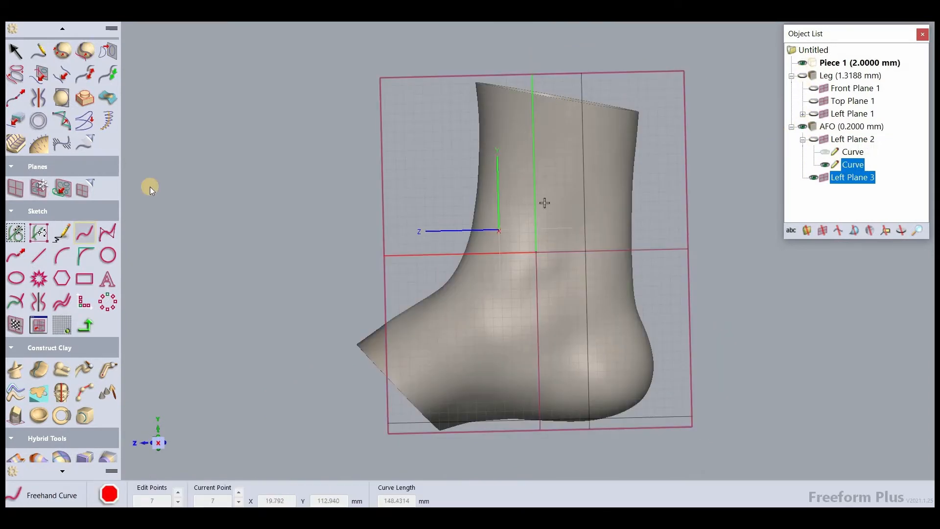
key(Escape)
middle_drag(763, 163, 804, 157)
click(93, 227)
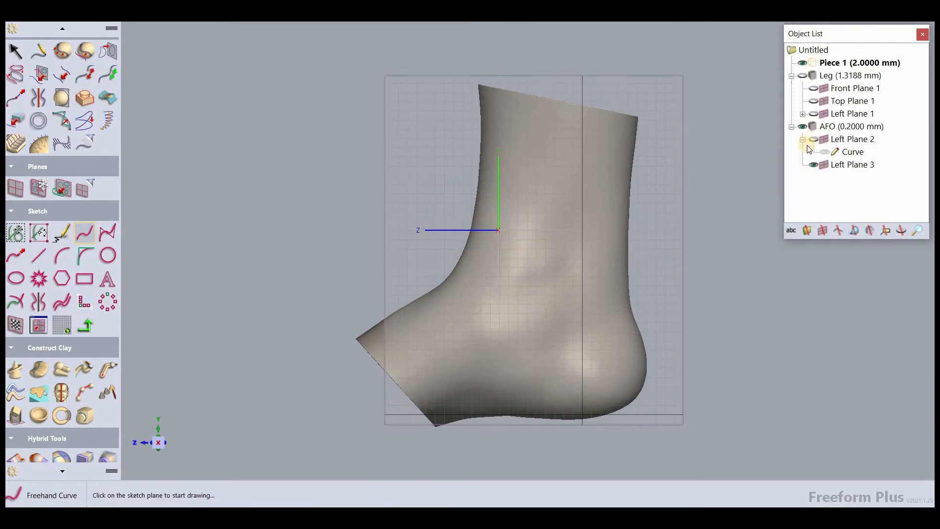
click(826, 152)
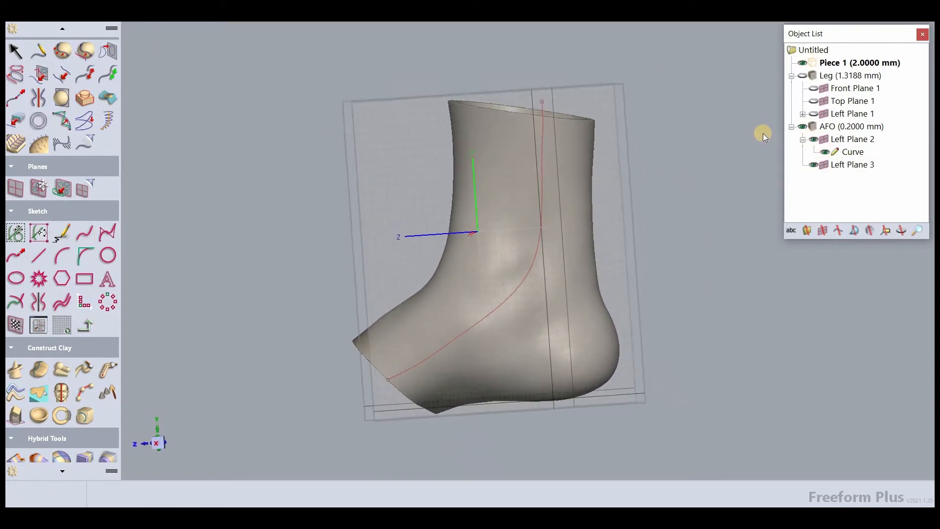
click(847, 163)
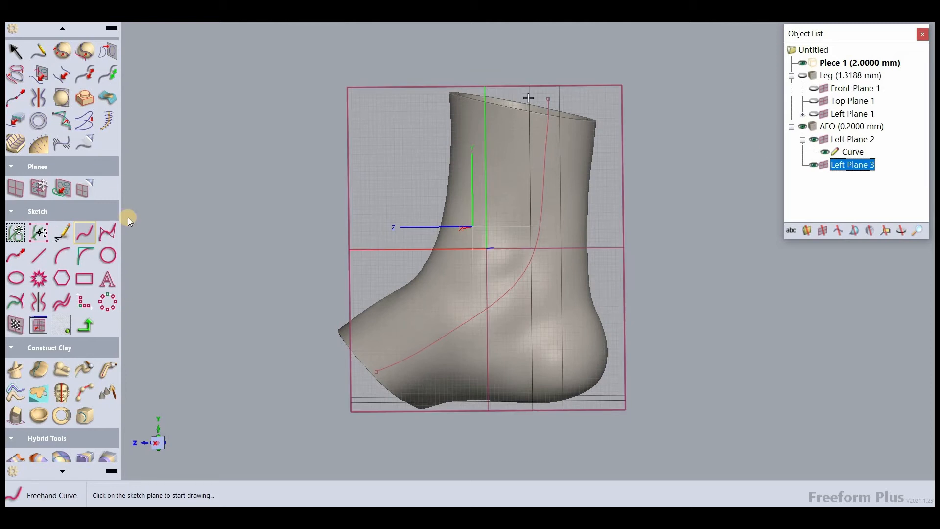
key(Escape)
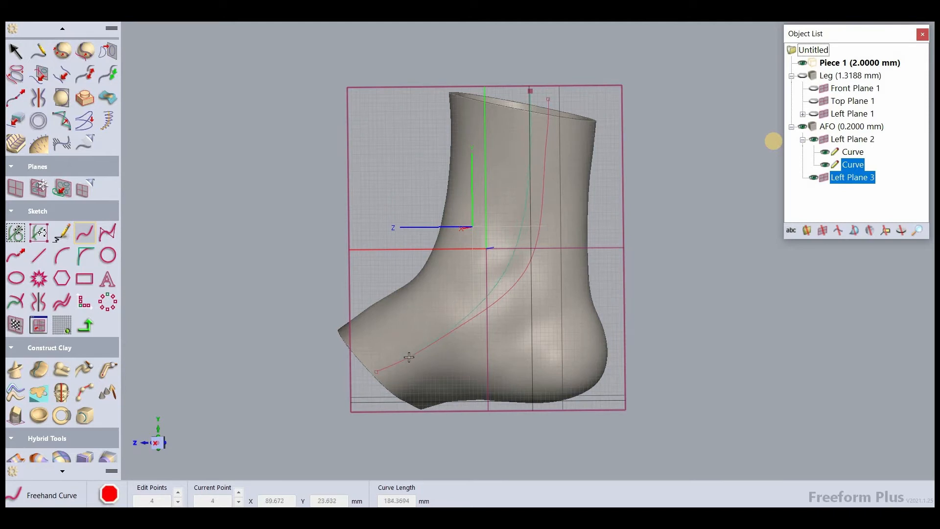
mouse_move(372, 302)
middle_down()
mouse_move(377, 311)
mouse_move(382, 277)
mouse_move(387, 294)
middle_up()
key(Escape)
key(Delete)
key(v)
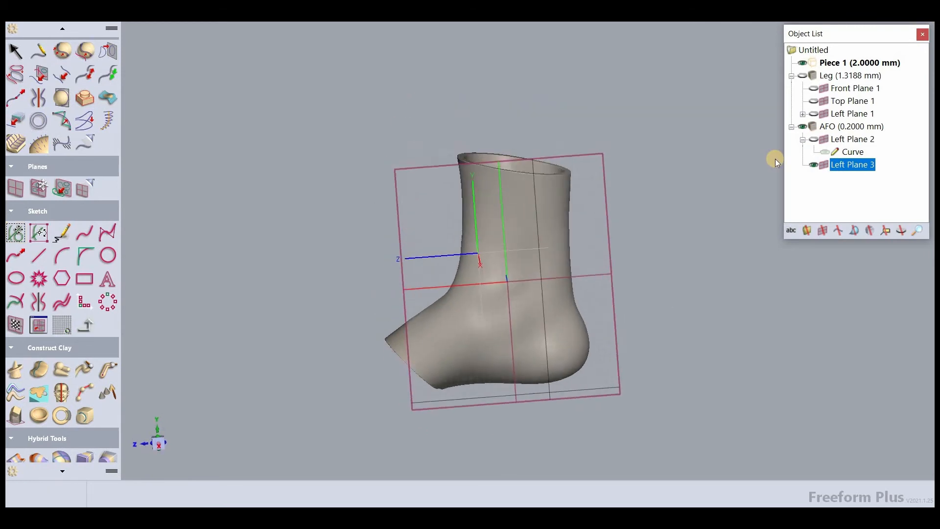
Sketch a second freehand cutting curve on Left Plane 3, from the AFO's upper edge past the ankle to the forefoot edge.
scroll(775, 159, up, 5)
scroll(803, 94, down, 3)
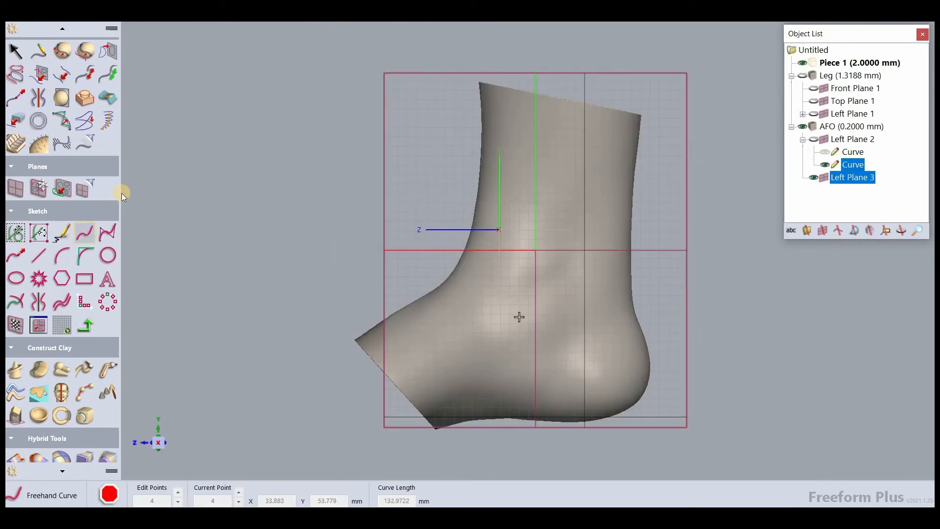
key(Escape)
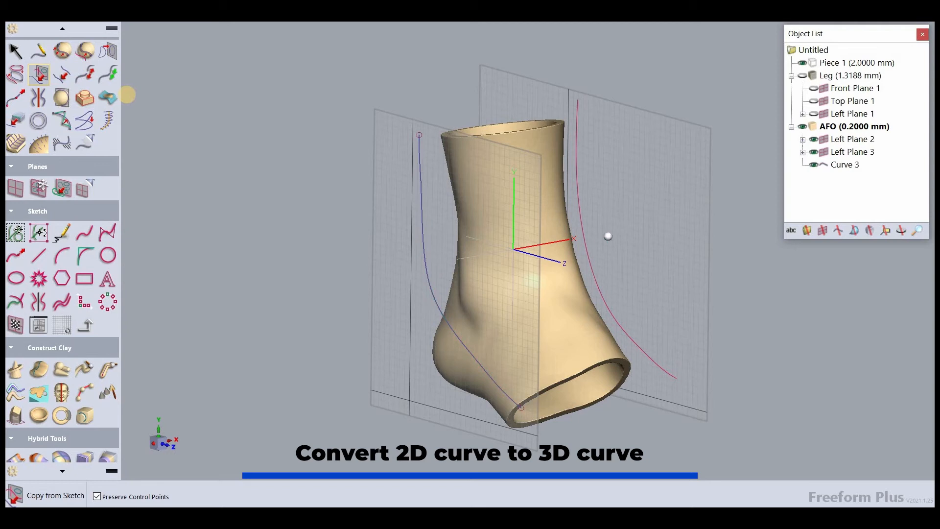
Copy both sketched profiles to 3D curves with control points preserved, and link their upper and lower ends with drawn curves.
click(587, 237)
click(803, 140)
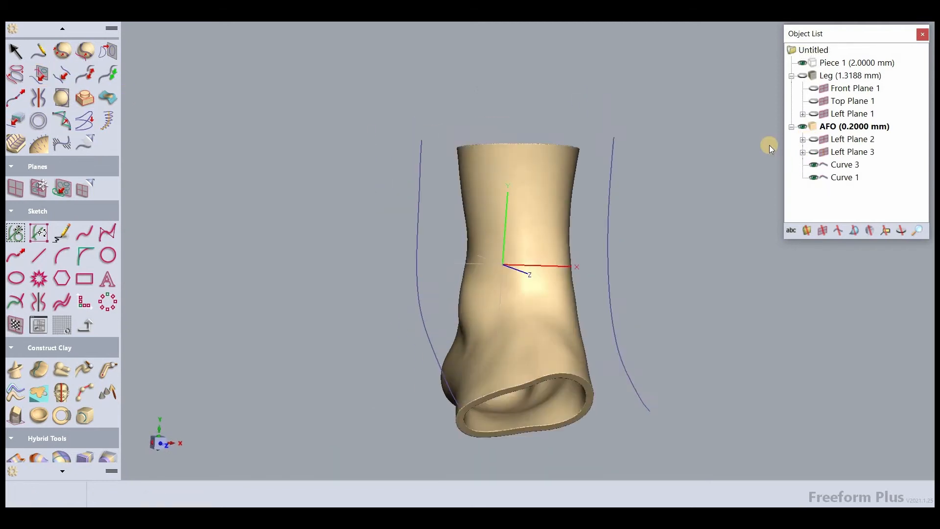
click(39, 50)
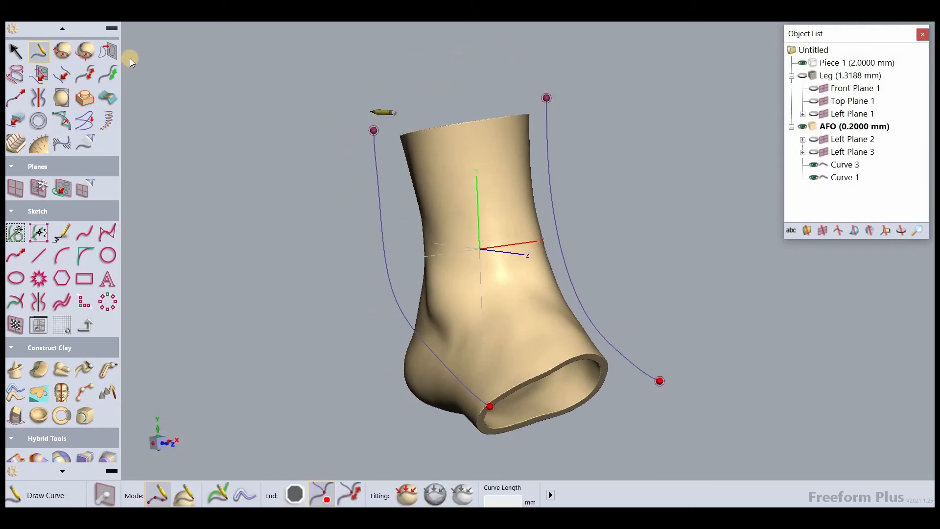
click(490, 406)
click(660, 381)
Create a patch across the four connected curves and separate the AFO clay along it into two pieces.
click(63, 471)
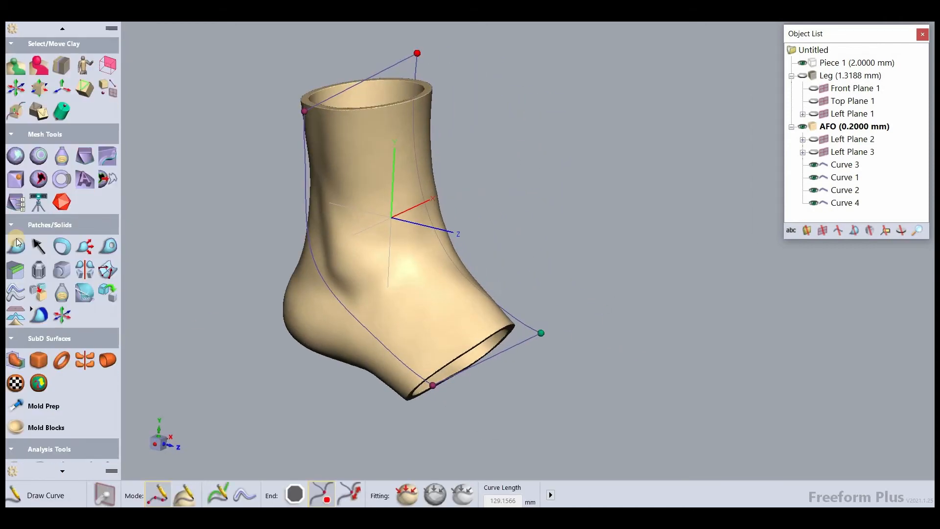
click(16, 246)
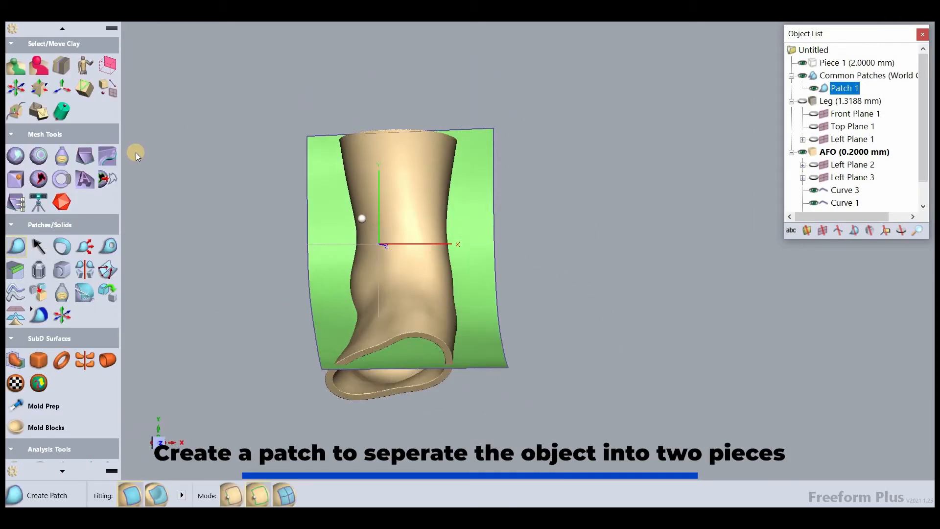
click(62, 65)
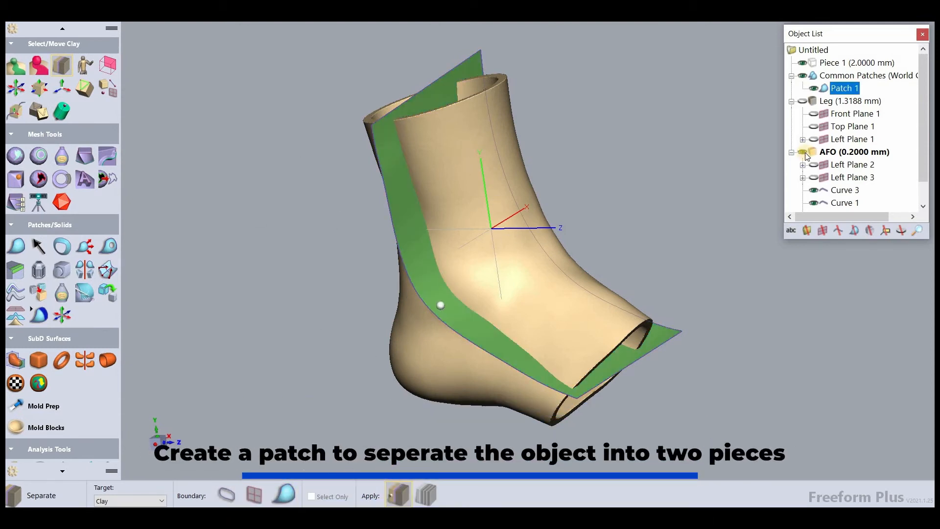
scroll(806, 154, down, 1)
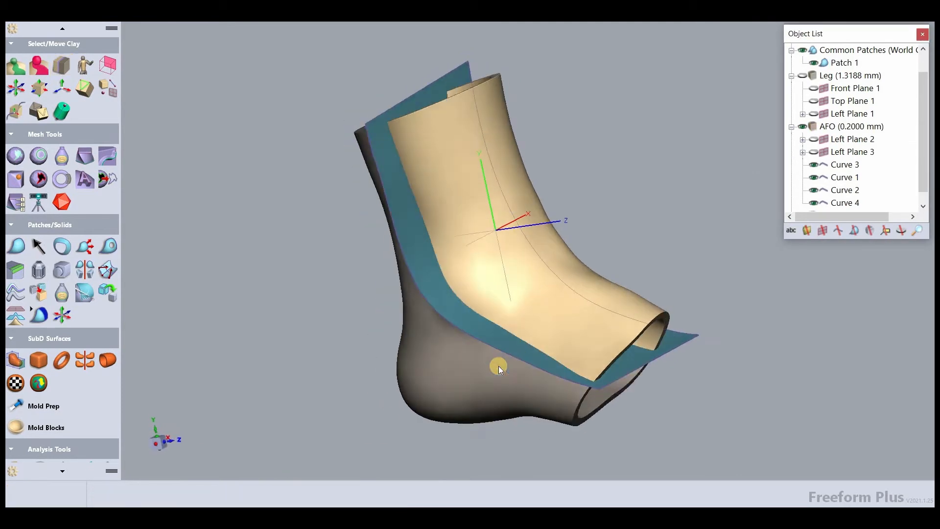
Rename the heel-side piece as Lower and the front piece as Upper, and hide the dividing patch.
scroll(836, 215, down, 1)
right_click(816, 120)
click(836, 120)
double_click(846, 202)
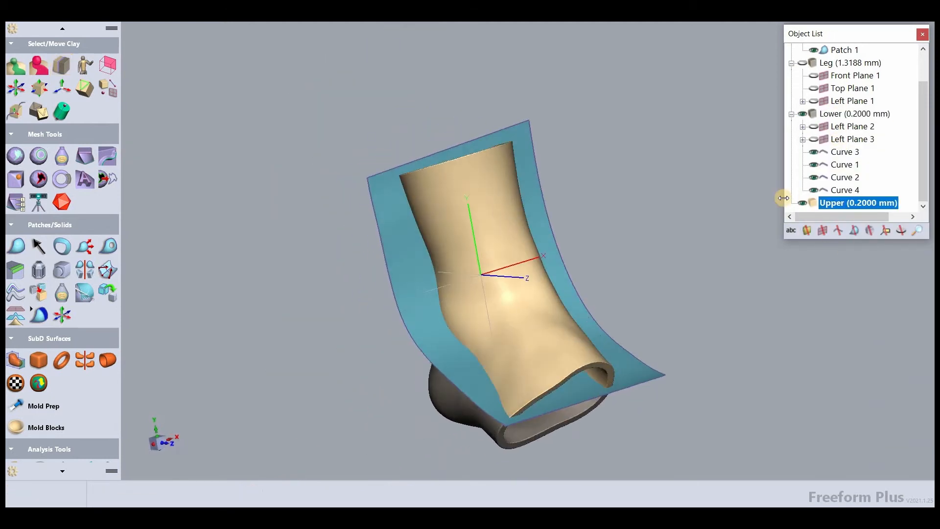
click(813, 49)
Draw a curve about 190 mm long on the leg's front surface, from the shin's top edge down to the toes.
click(38, 136)
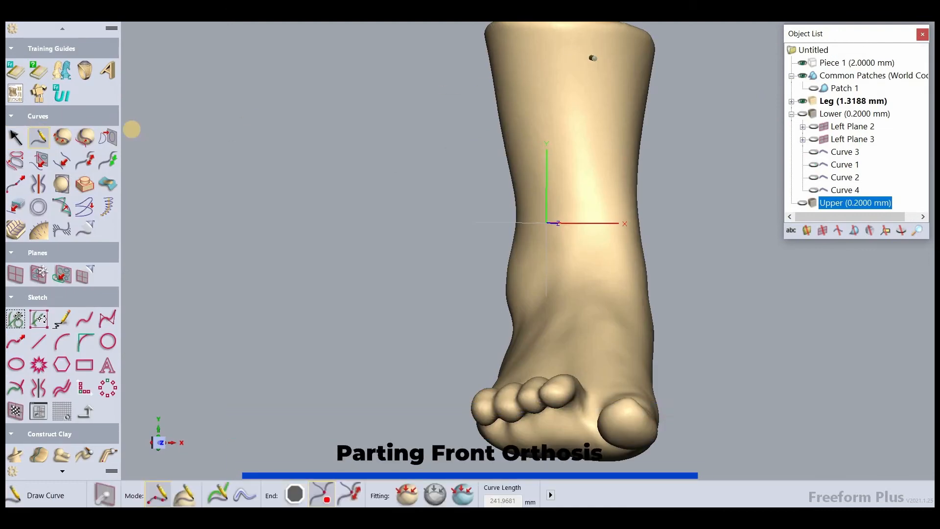
click(575, 220)
click(578, 276)
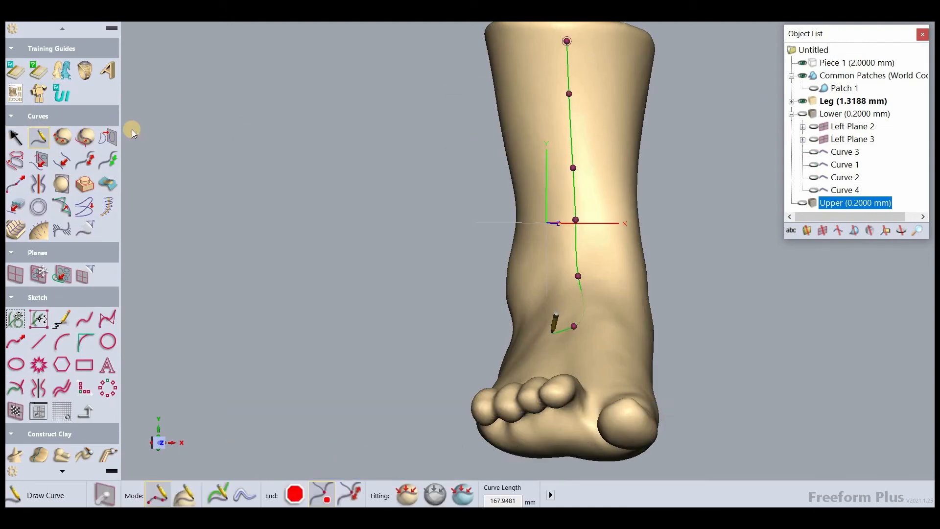
click(573, 367)
key(Escape)
click(569, 378)
drag(556, 333, 557, 333)
middle_drag(557, 334, 532, 378)
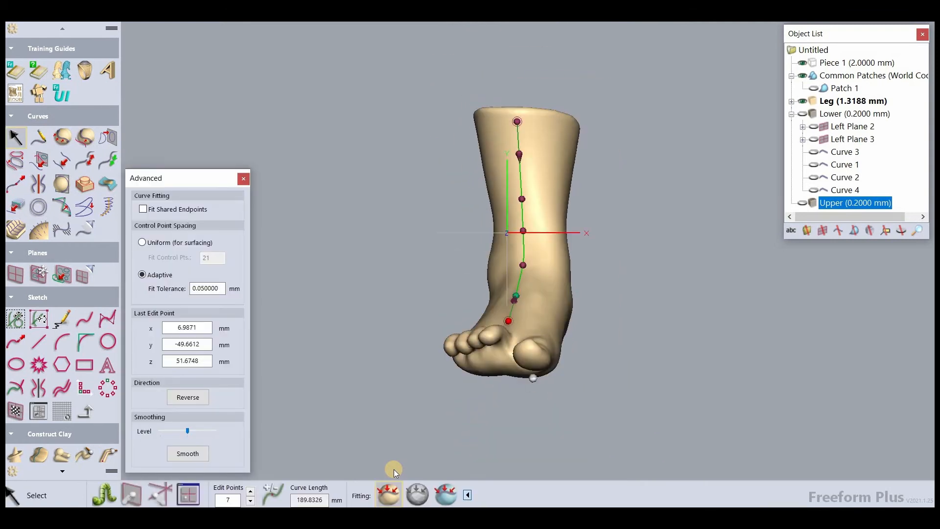
Show Upper and create a Square-profile ridge along the front curve as a new clay piece, 7 mm thick and 1 mm wide.
click(802, 203)
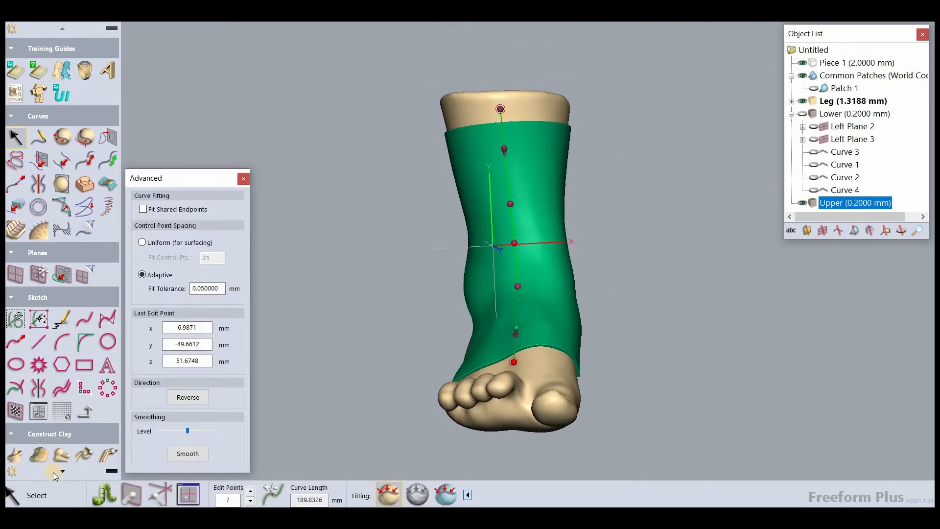
scroll(54, 475, down, 5)
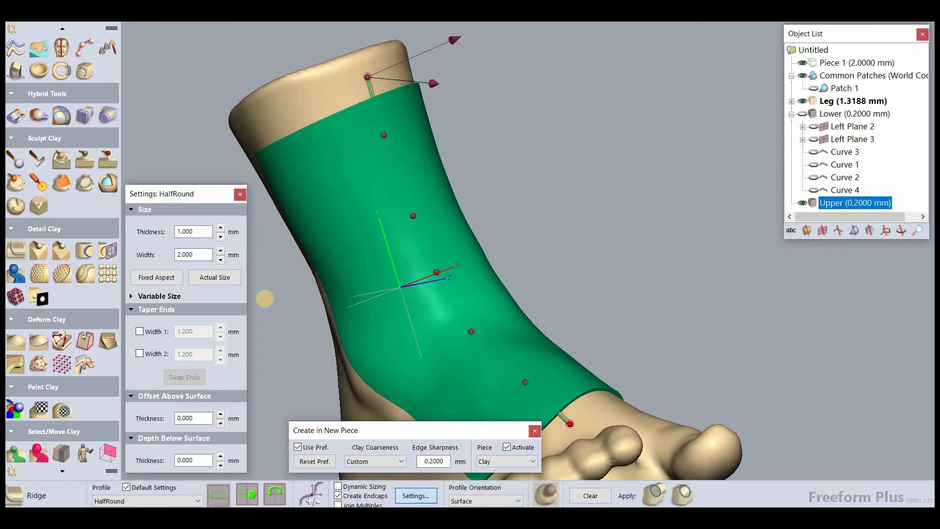
click(146, 500)
click(117, 453)
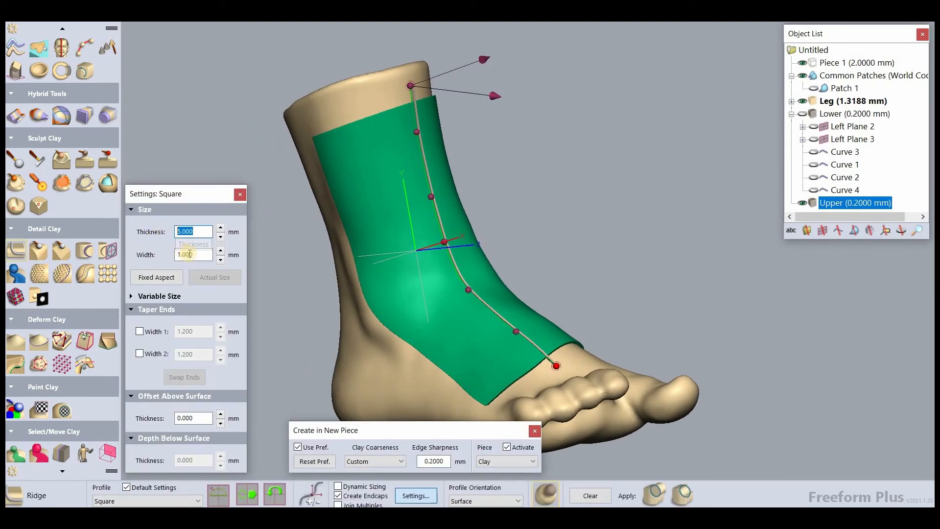
text(7)
key(Return)
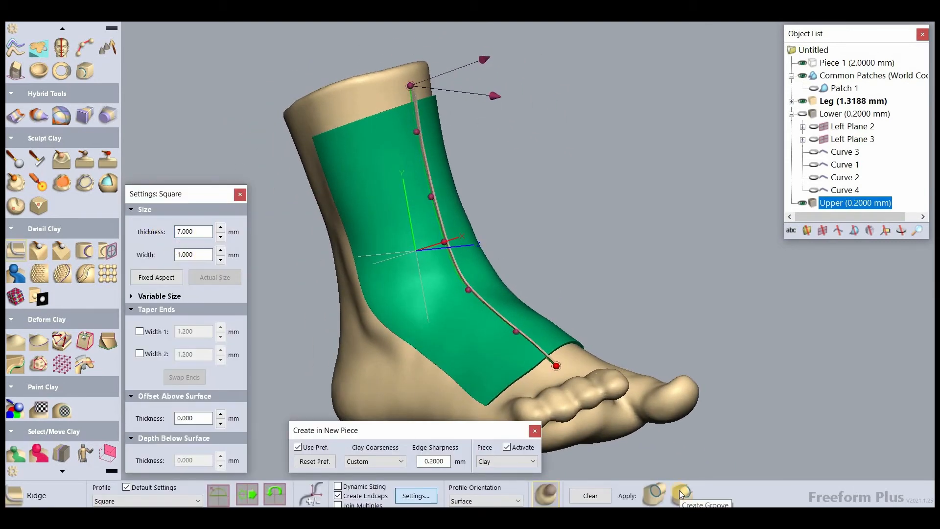
click(659, 485)
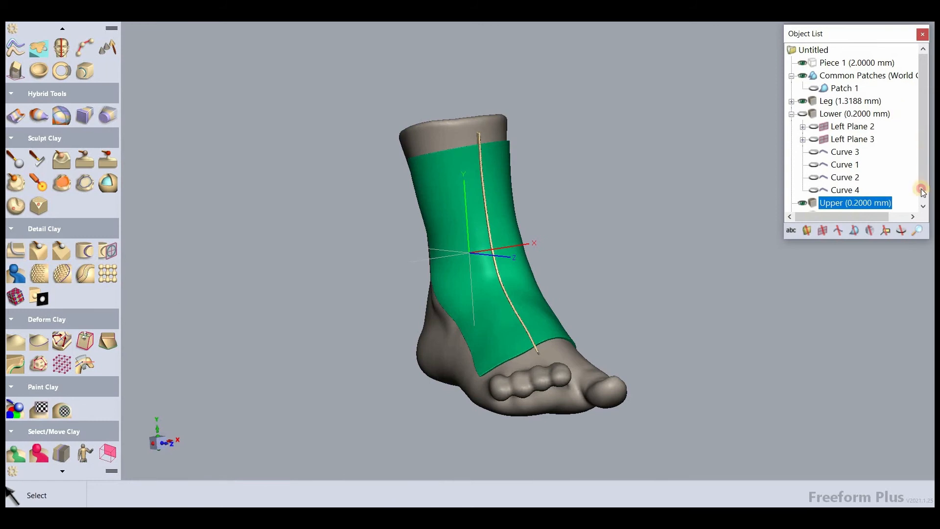
Subtract the Ridge piece from Upper with the Boolean Remove From operation to part the front orthosis.
right_click(799, 196)
mouse_move(832, 289)
click(754, 301)
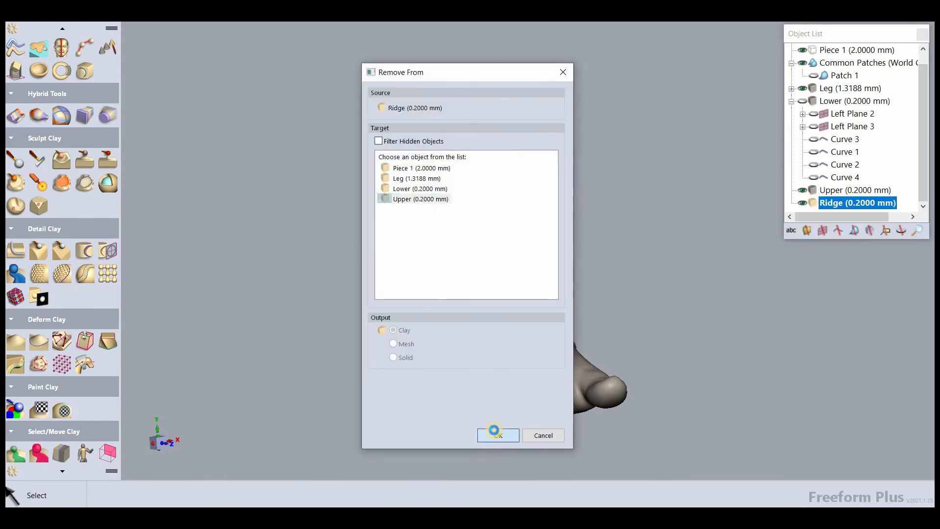
click(493, 431)
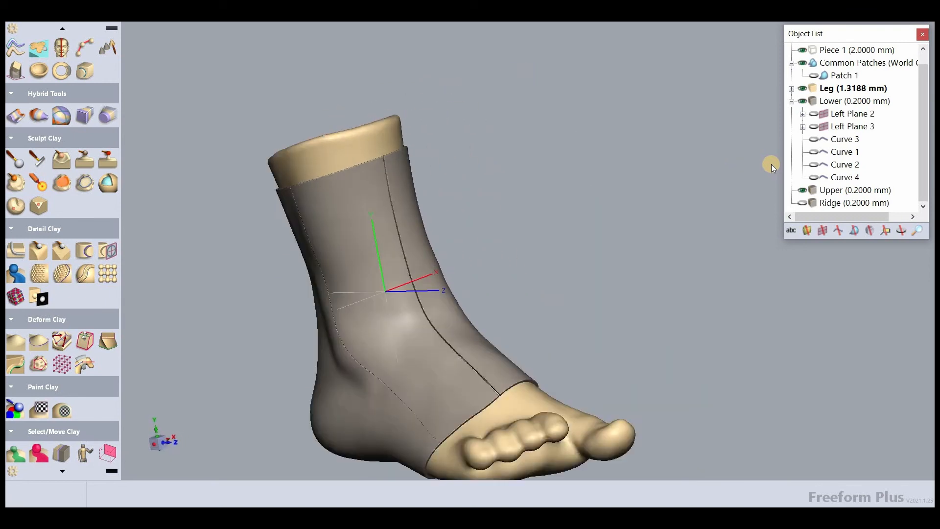
Activate the leg piece and draw a closed curve about 305 mm long on the back of the calf above the heel.
right_click(826, 100)
click(828, 106)
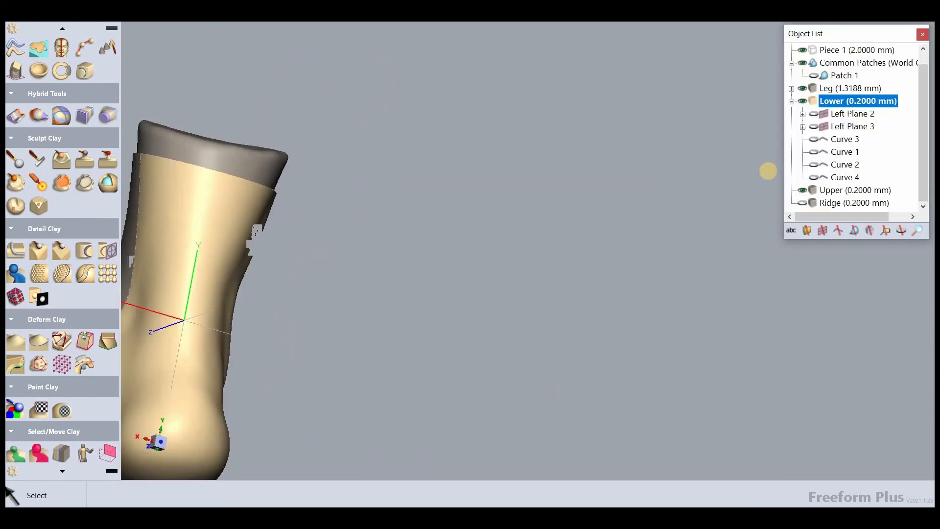
click(824, 93)
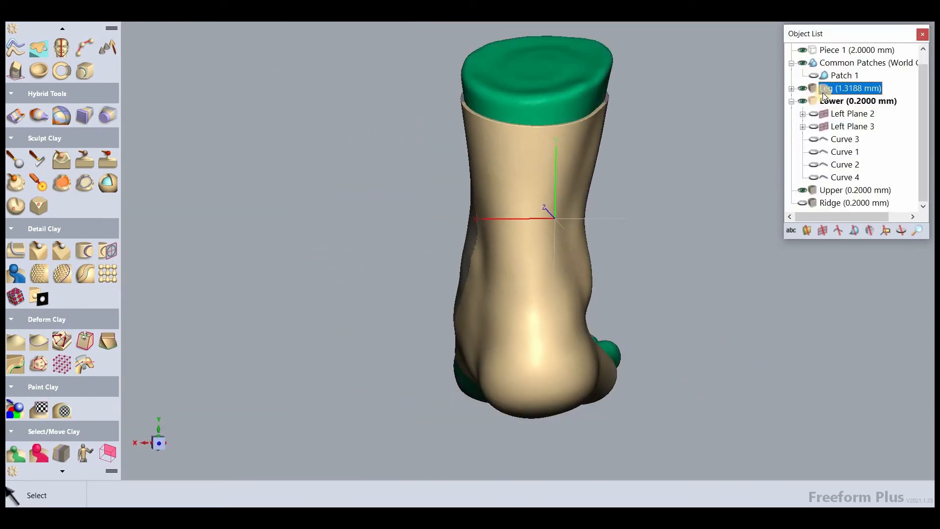
right_click(823, 93)
click(815, 101)
scroll(37, 72, up, 5)
click(38, 138)
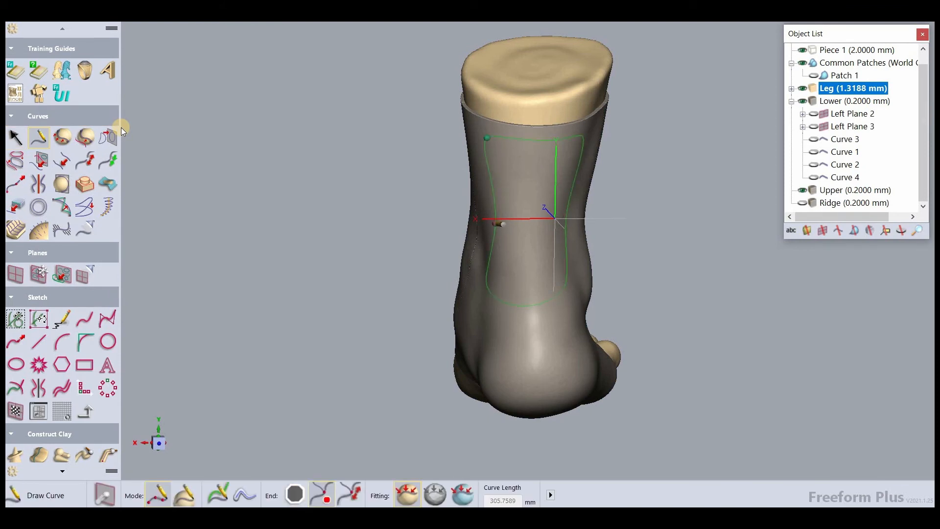
click(495, 227)
middle_drag(495, 217, 317, 295)
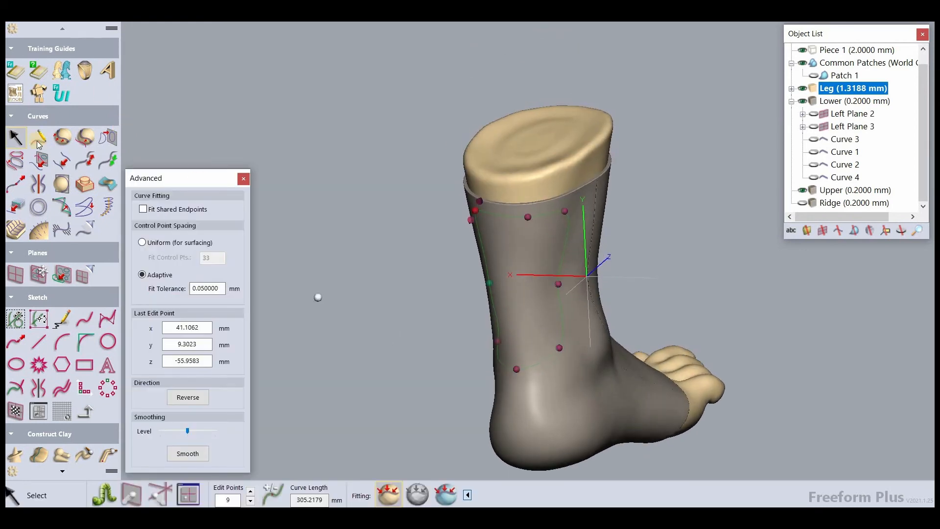
click(418, 284)
scroll(57, 397, down, 5)
click(84, 422)
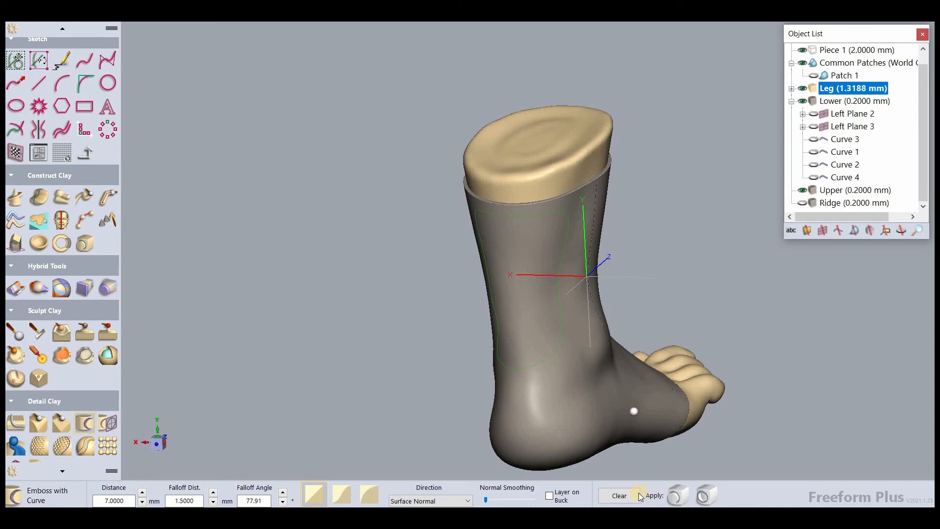
click(619, 495)
Duplicate the leg piece and name the copy Leg-Duplicate.
right_click(855, 88)
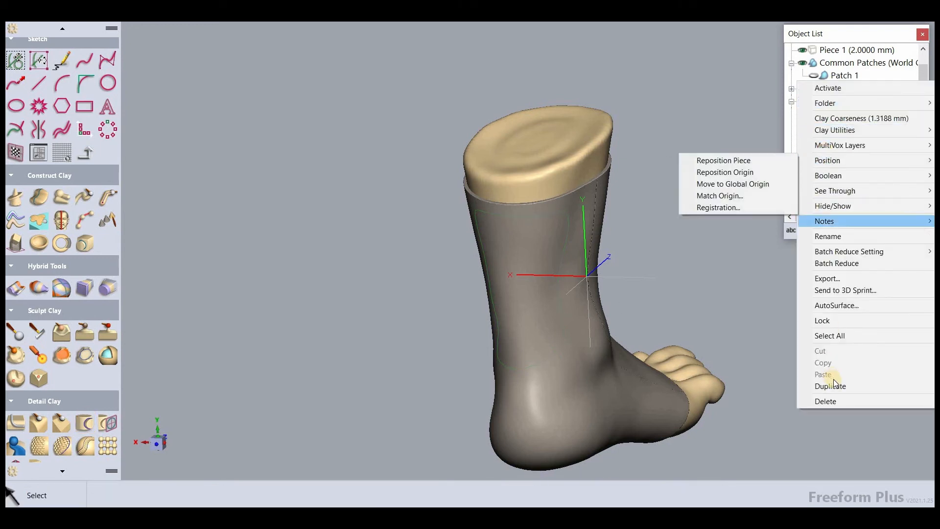
click(835, 379)
text(-Duplicate)
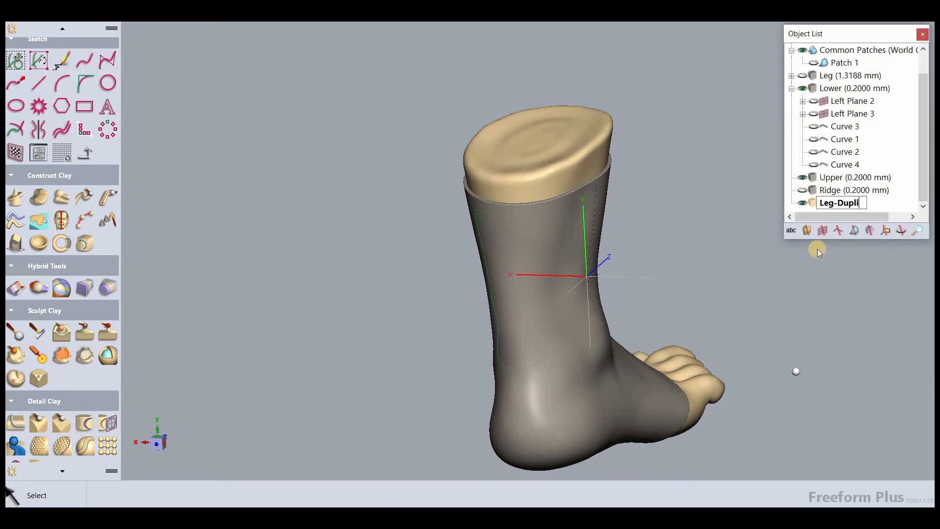
key(Return)
Reactivate the original leg and emboss it inside the closed calf curve by 7 mm, with 1.5 mm falloff distance and 77.91° falloff angle.
right_click(827, 101)
drag(920, 146, 916, 206)
click(828, 109)
right_click(801, 201)
click(802, 177)
click(84, 422)
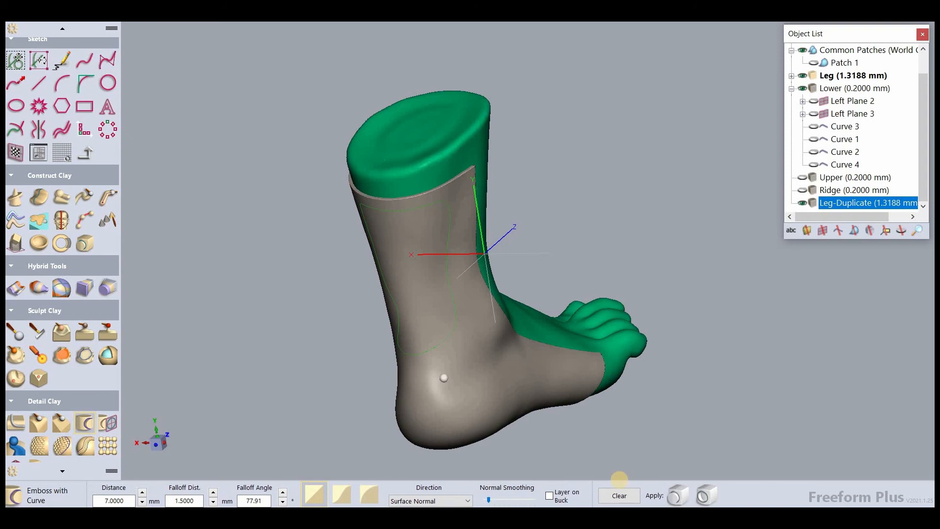
click(827, 76)
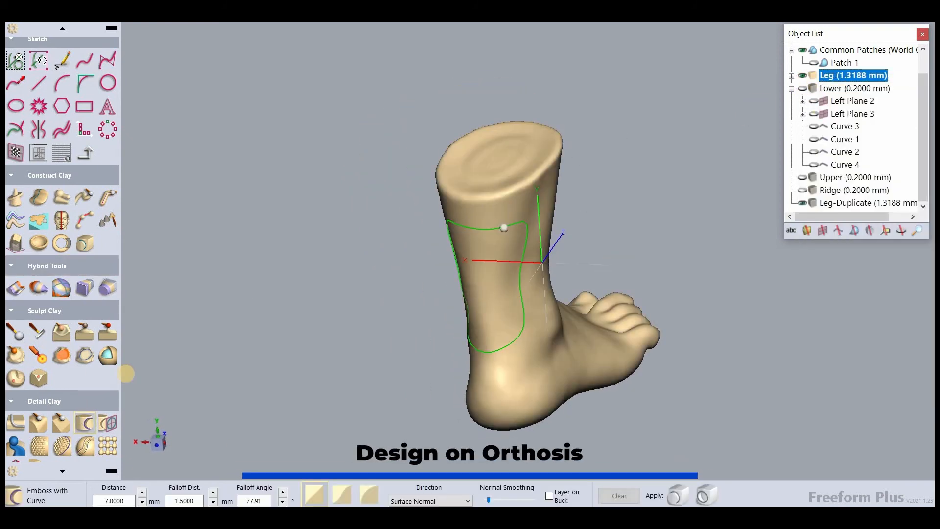
click(678, 492)
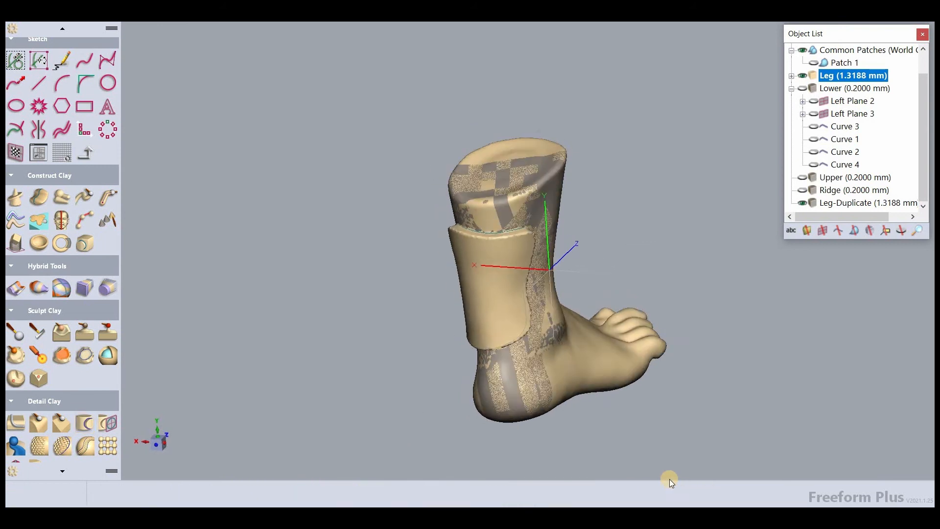
Apply the Boolean Remove From operation between the embossed leg and Leg-Duplicate.
right_click(798, 70)
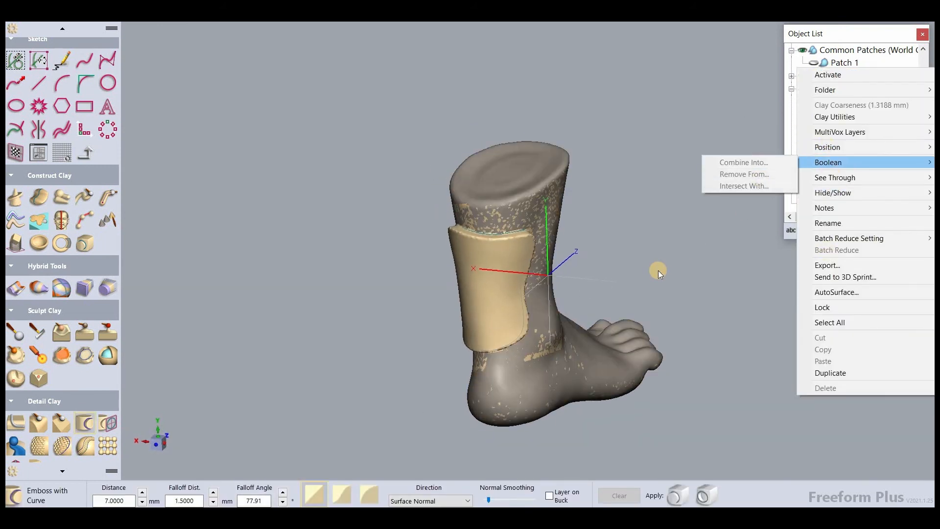
click(744, 174)
click(499, 436)
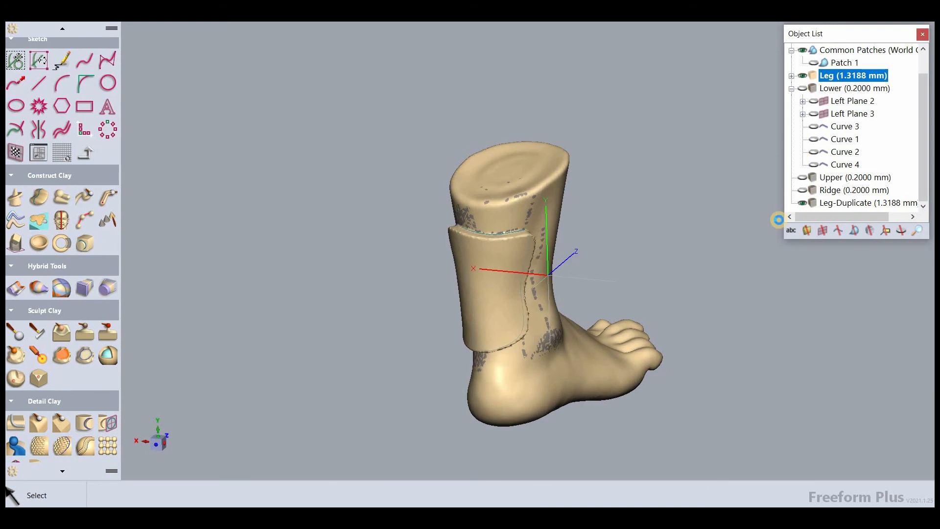
Show the Lower and Upper shell pieces and hide the Leg piece.
click(803, 88)
click(802, 75)
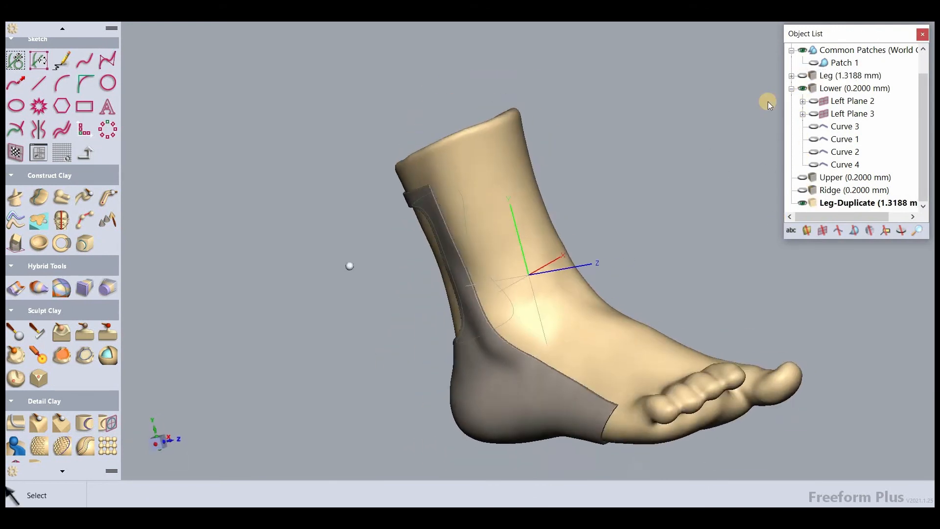
click(802, 177)
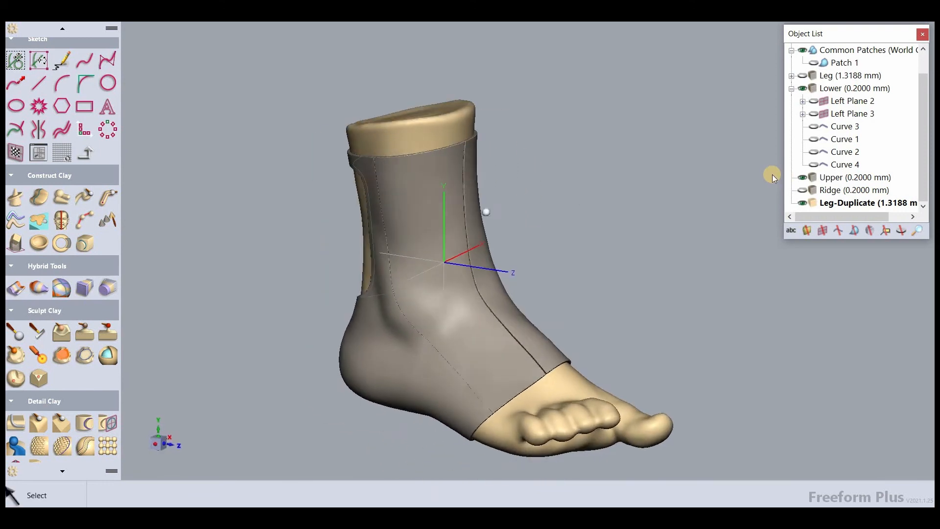
Activate the Upper piece and emboss the text Graft3D in Unispace near its upper edge, with 2 mm distance and 10° draft angle.
click(826, 177)
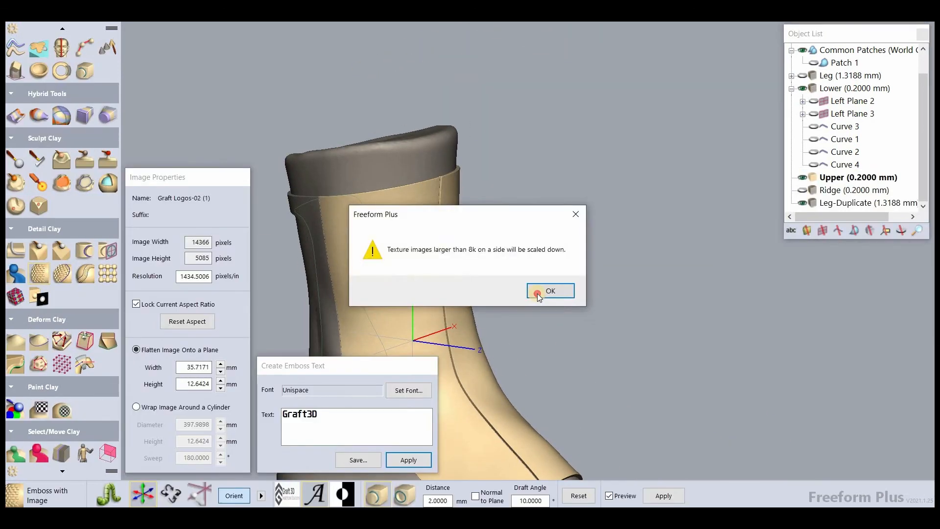
click(539, 292)
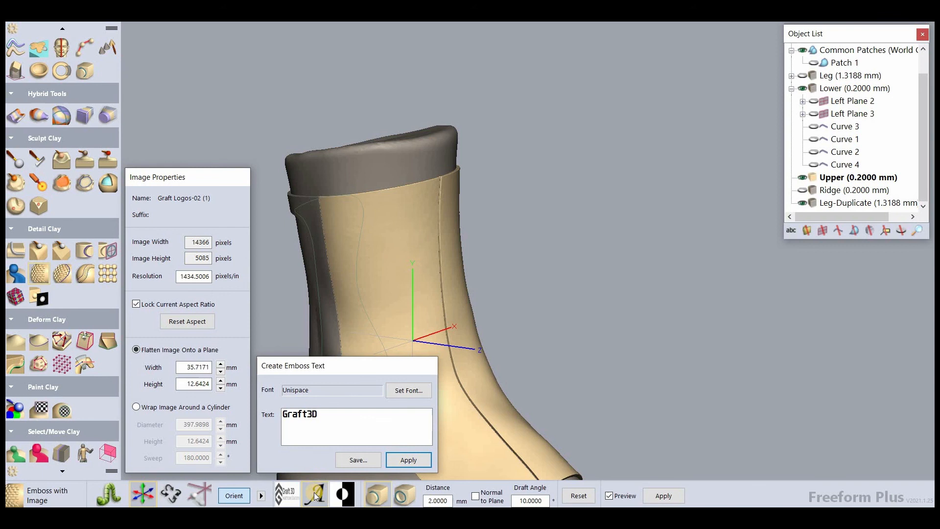
click(396, 460)
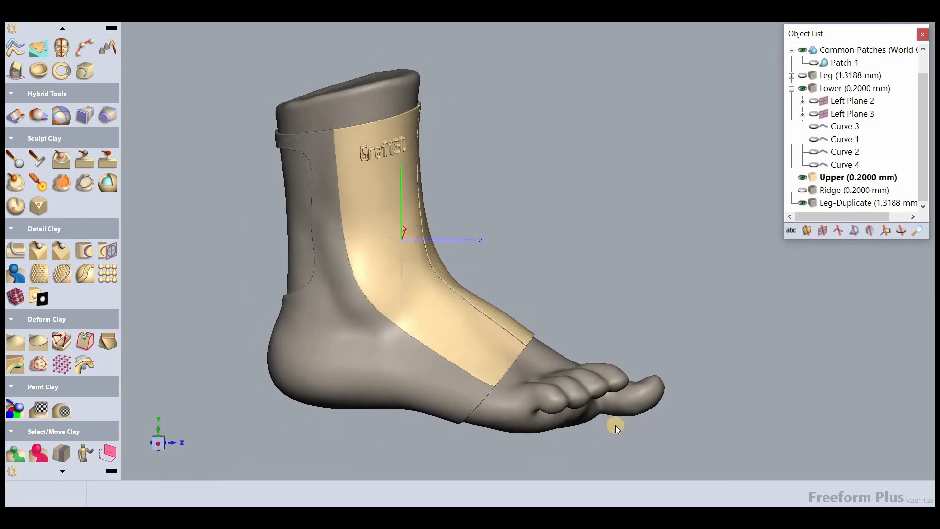
Make Leg-Duplicate the active piece and hide the Leg piece, leaving both shell pieces shown.
click(857, 78)
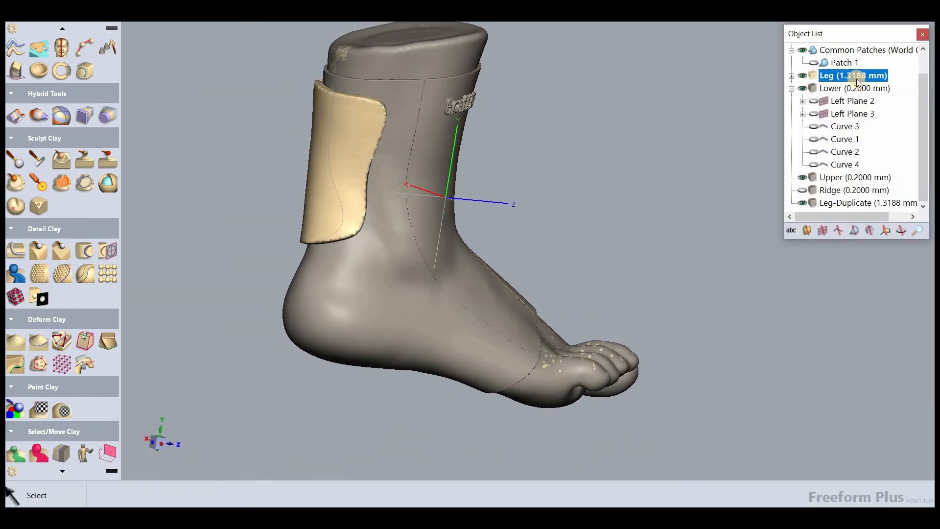
click(854, 202)
click(802, 75)
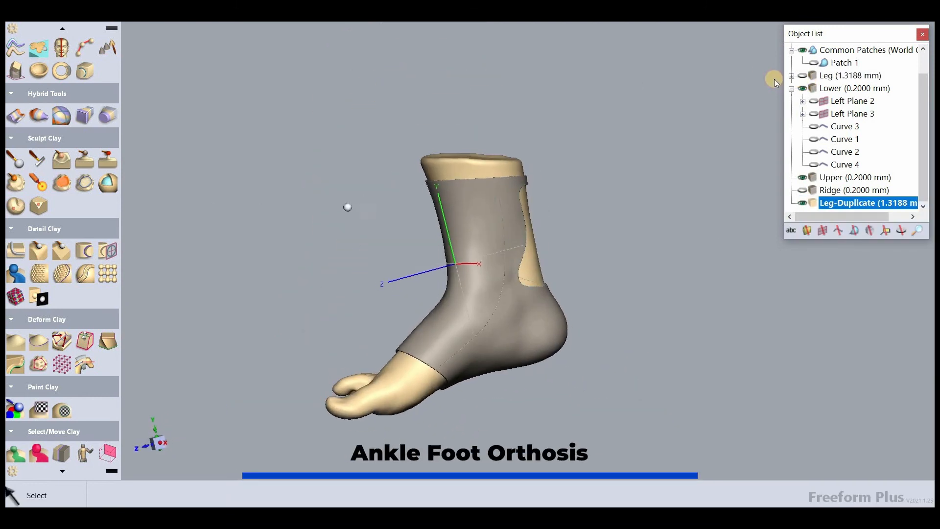